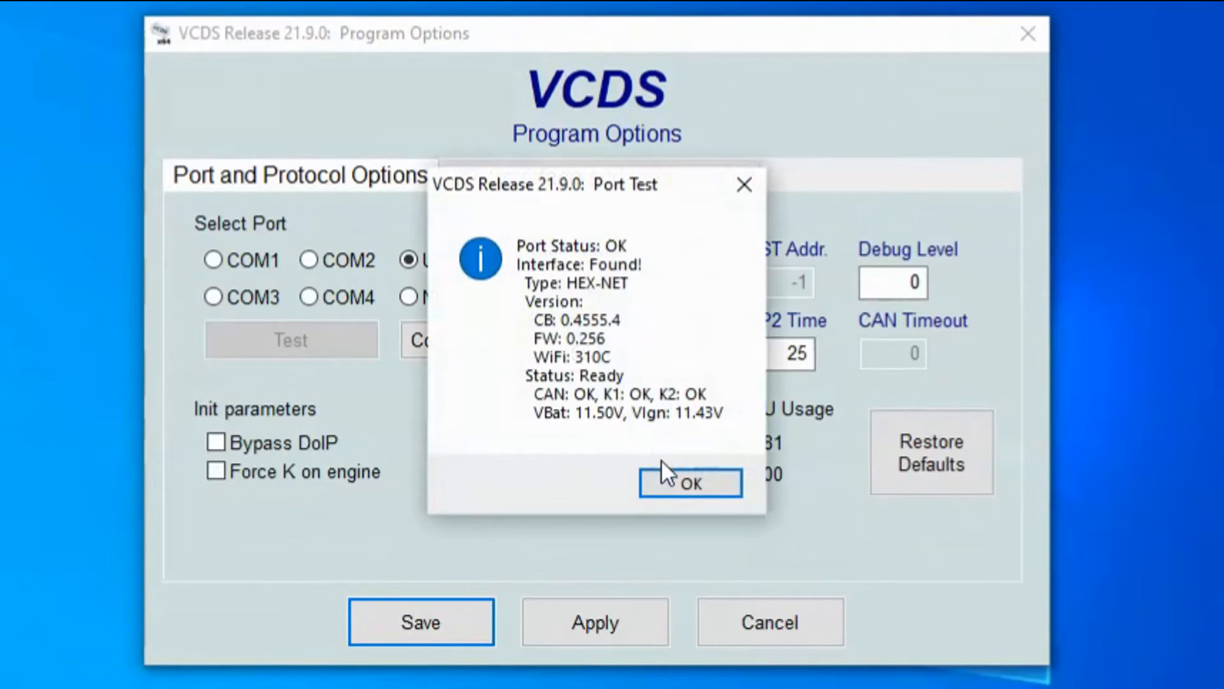
# Step: Accept the HEX-NET interface's successful USB port test and save the program options
pyautogui.click(681, 483)
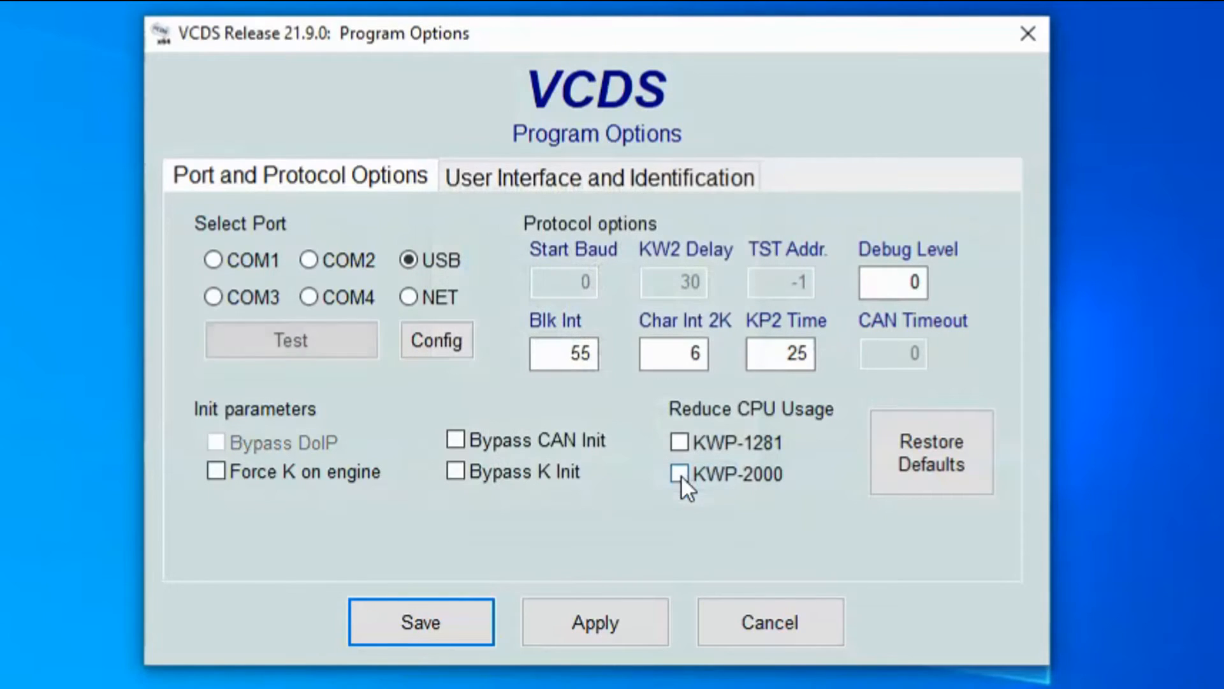
pyautogui.click(401, 626)
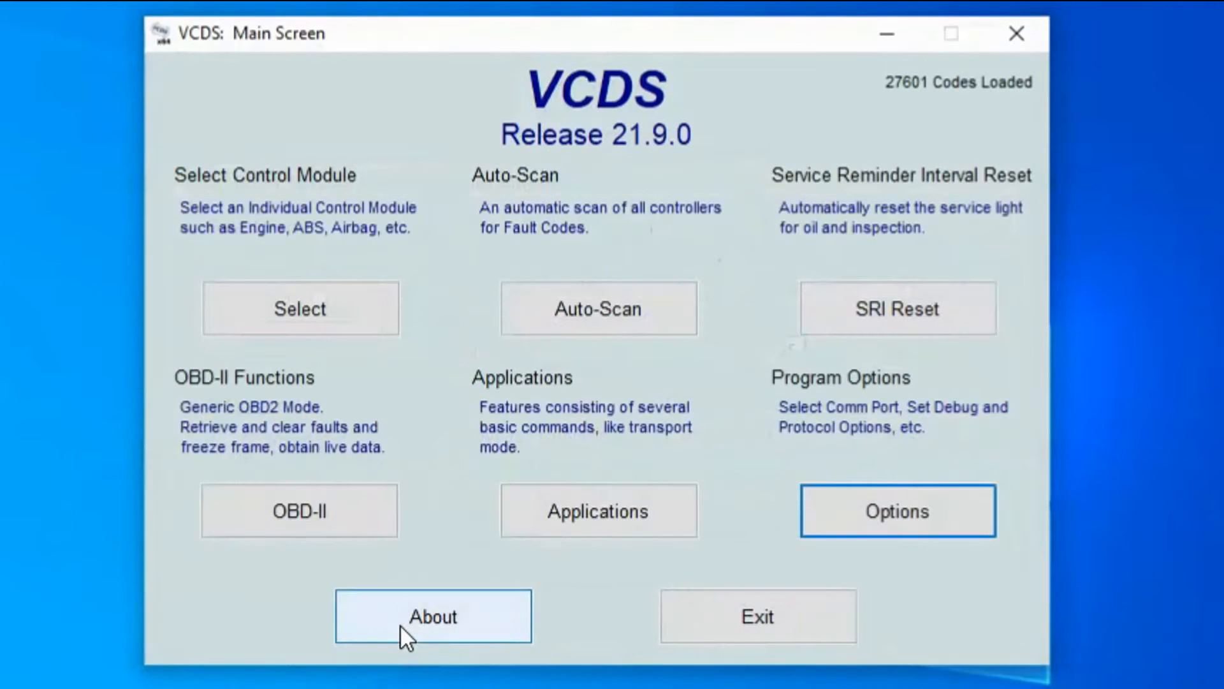
pyautogui.click(565, 309)
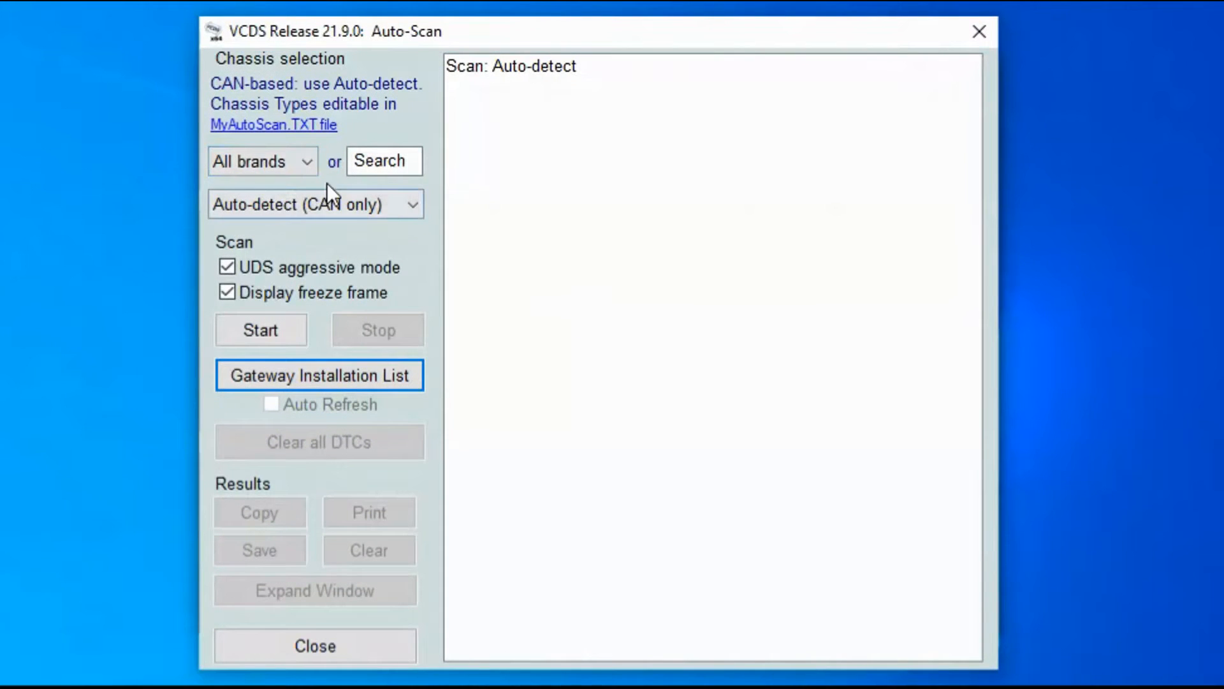
pyautogui.click(336, 203)
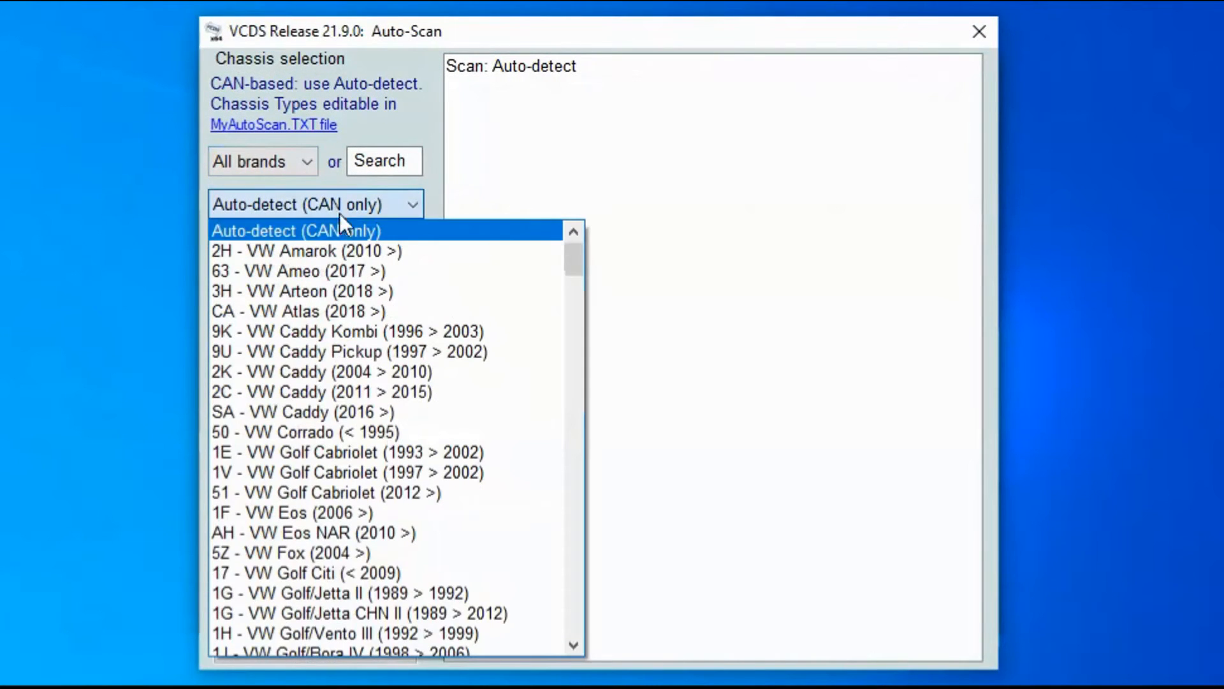
pyautogui.click(300, 163)
pyautogui.click(289, 168)
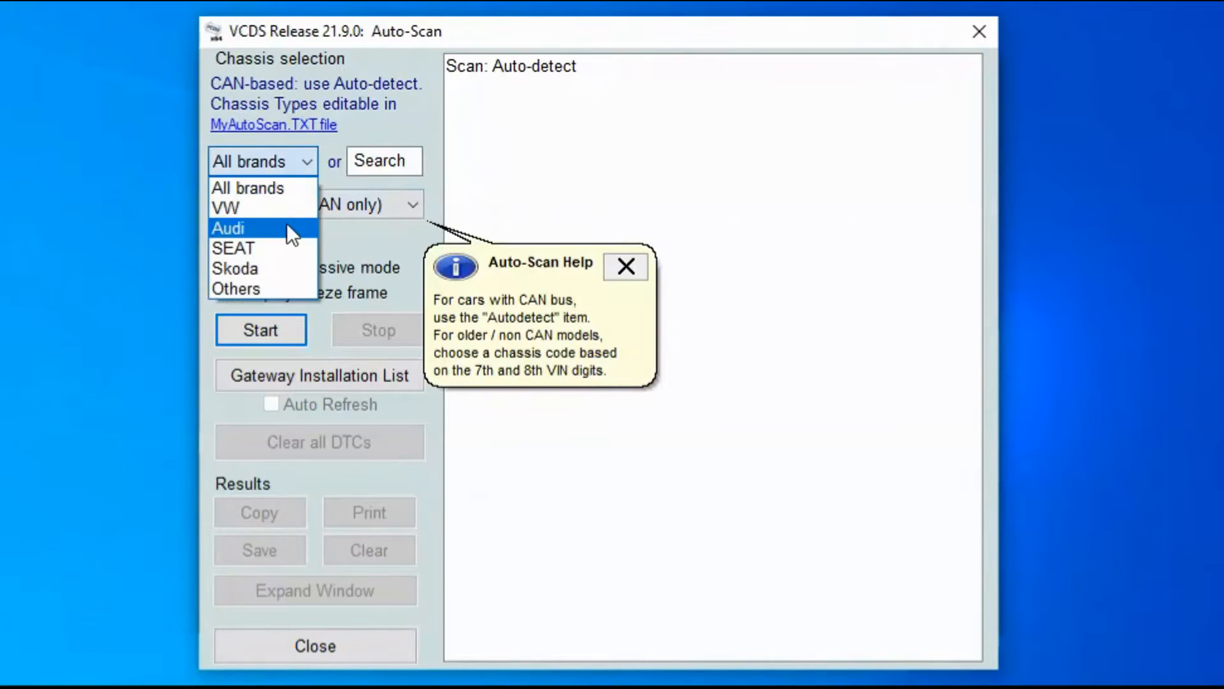
pyautogui.click(282, 231)
pyautogui.click(322, 204)
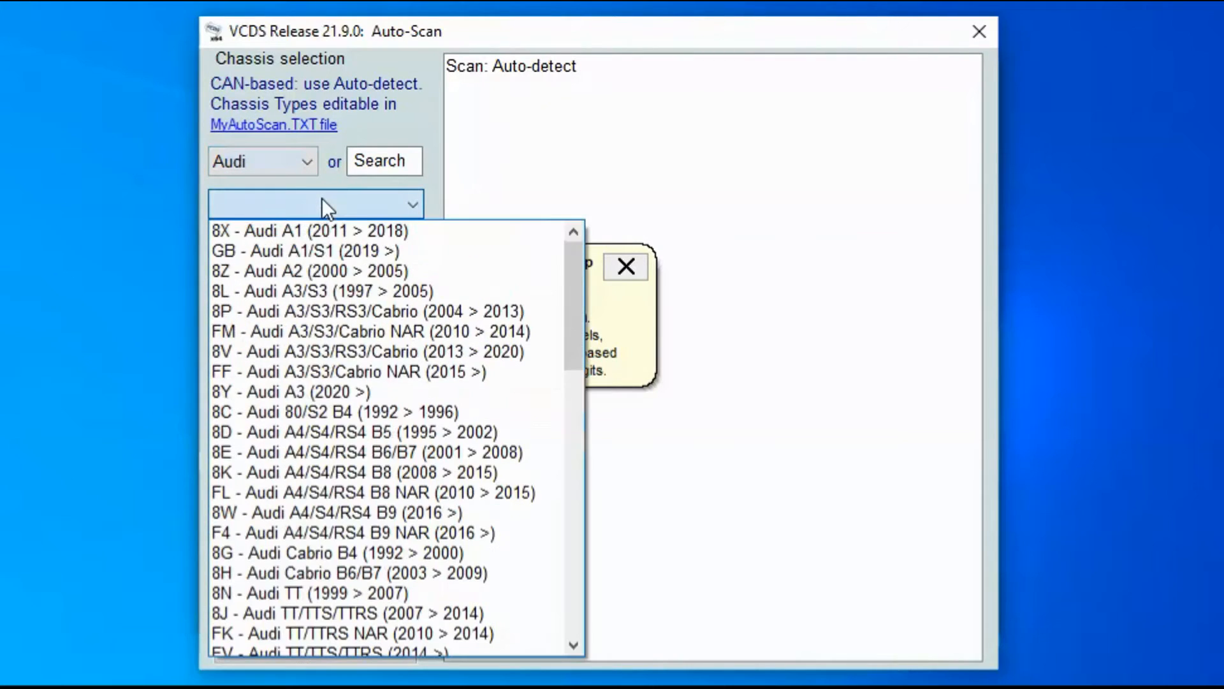
pyautogui.click(352, 350)
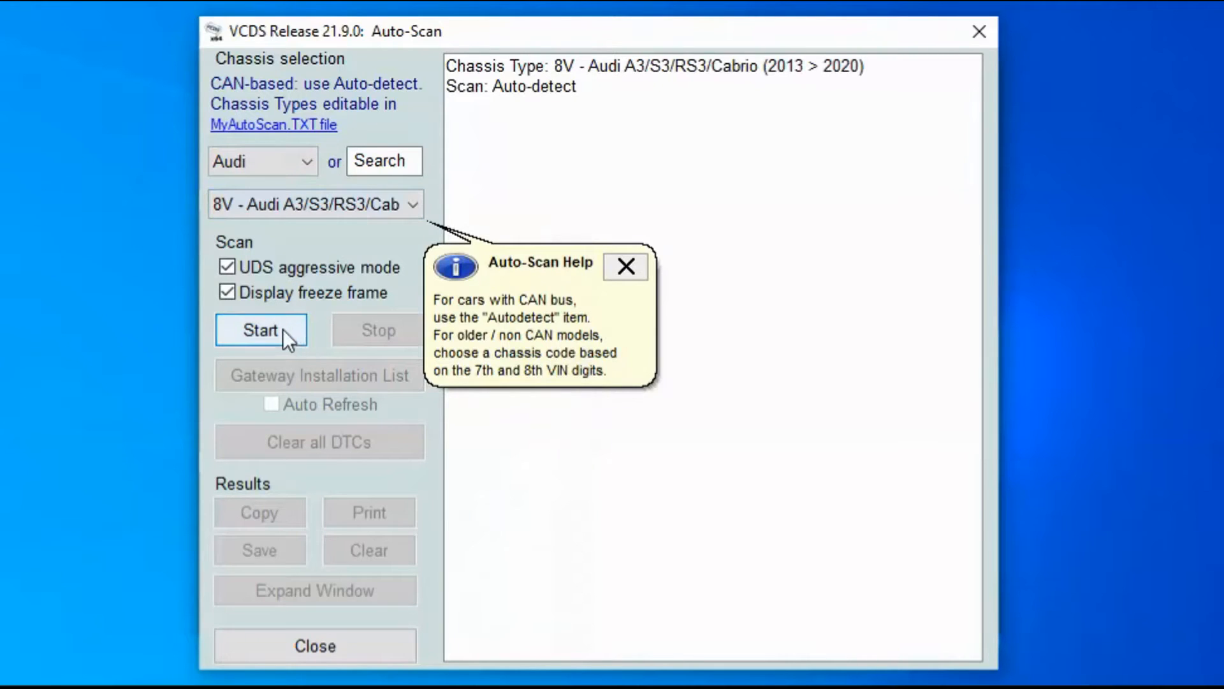
pyautogui.click(625, 264)
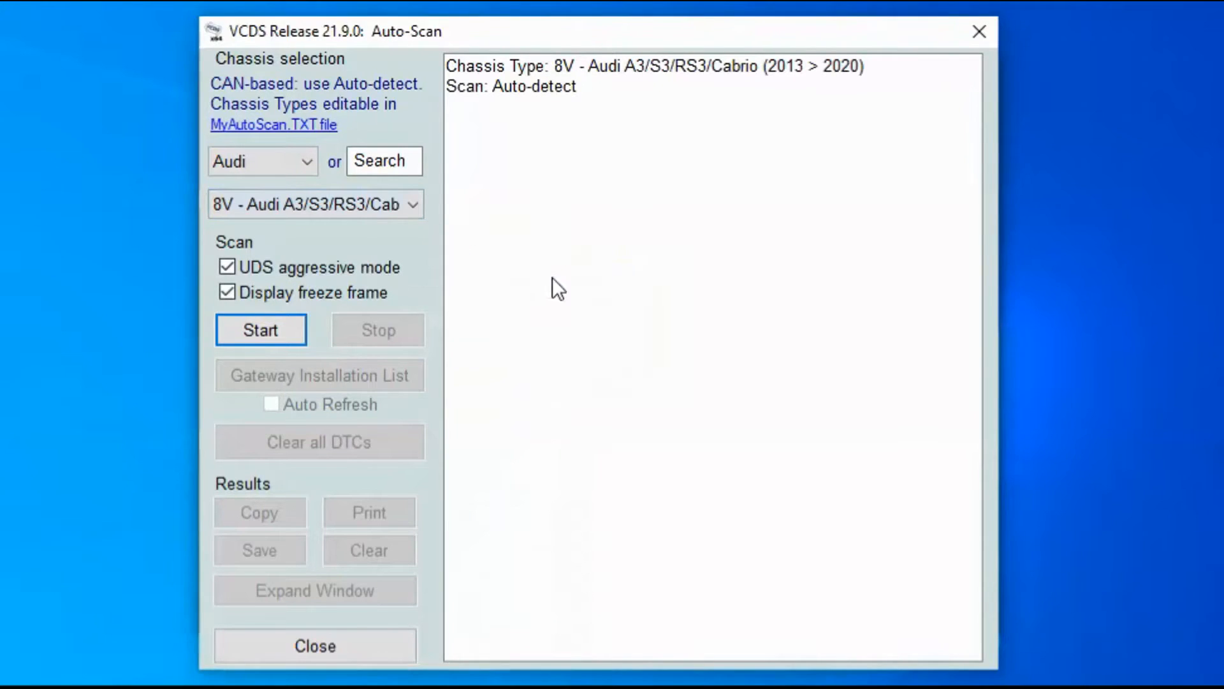
pyautogui.click(353, 646)
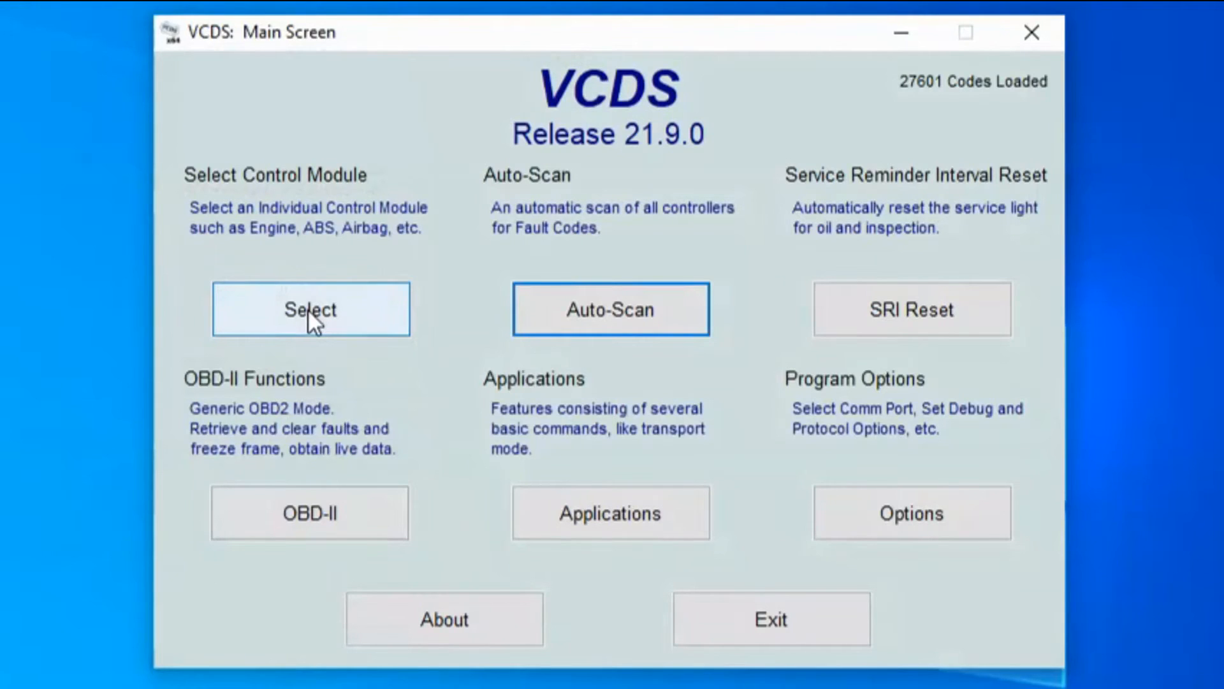
# Step: Open the 09-Cent. Elect. controller from the installed control modules list
pyautogui.click(308, 309)
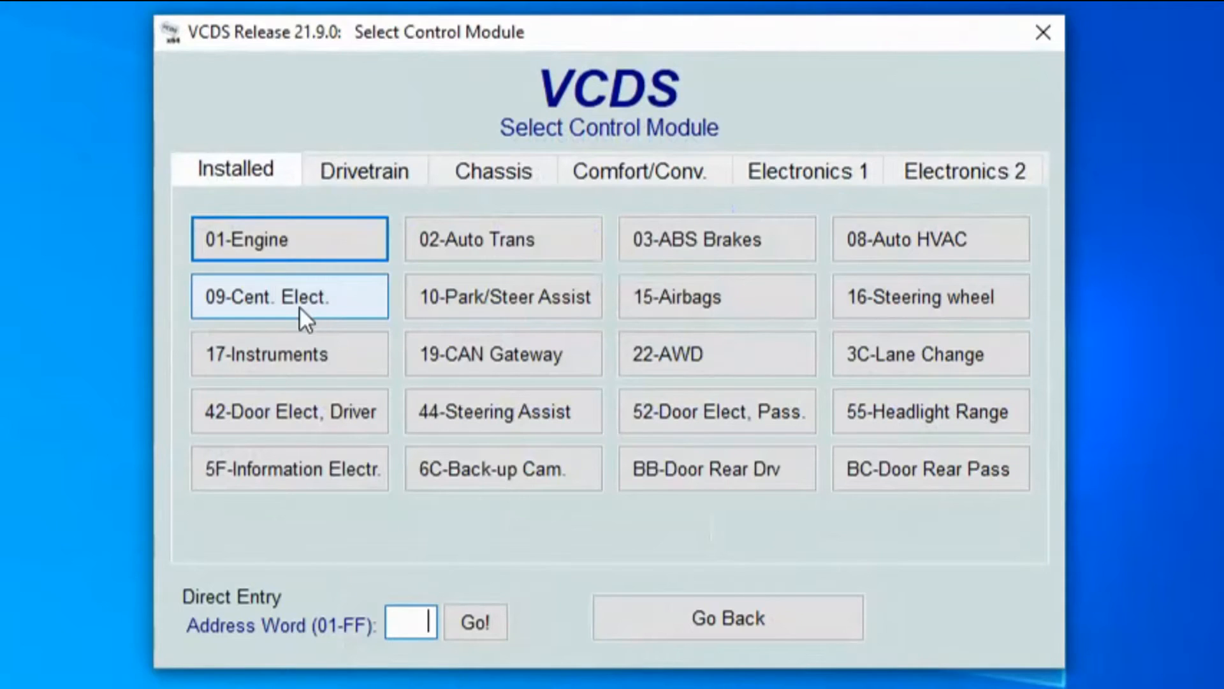
pyautogui.click(672, 632)
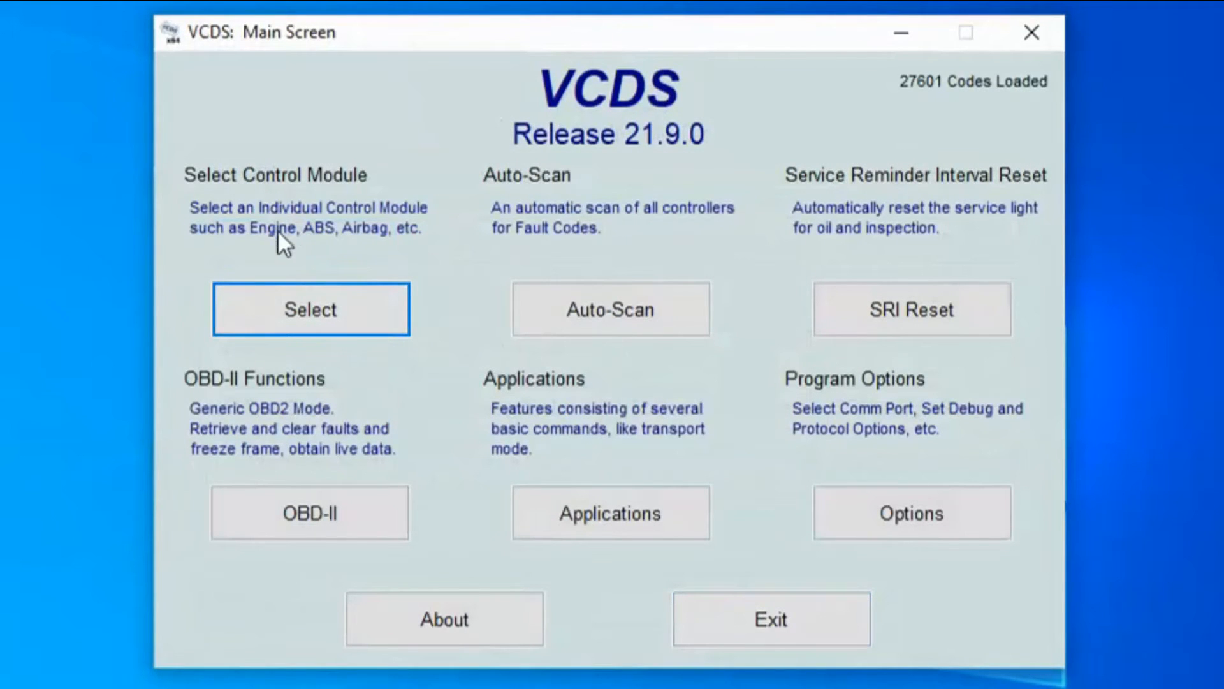
pyautogui.click(282, 299)
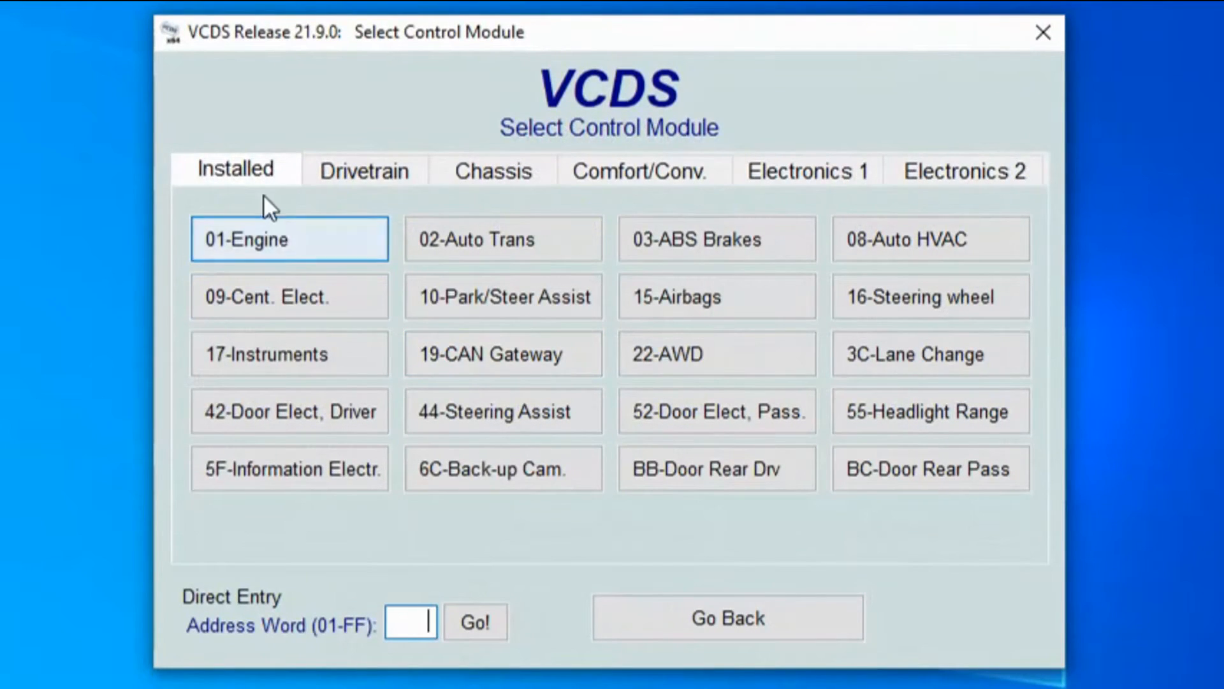
pyautogui.click(247, 296)
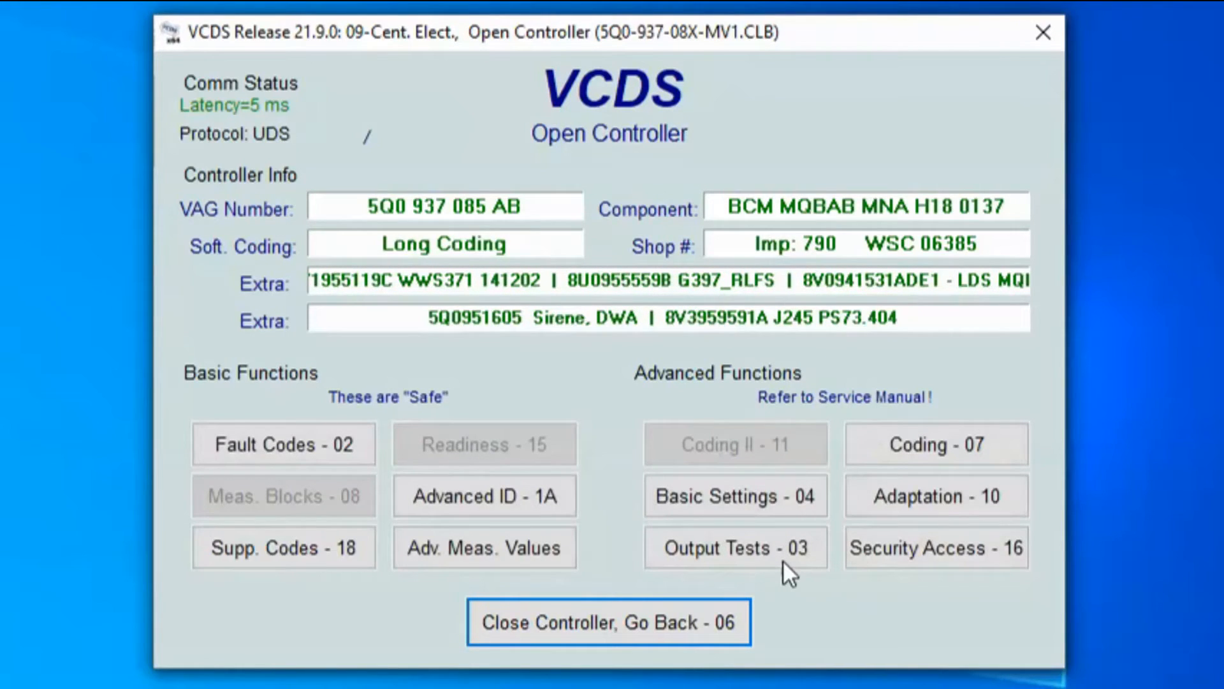
# Step: Grant Security Access - 16 on the 09-Cent. Elect. controller using its adaptation access code
pyautogui.click(917, 554)
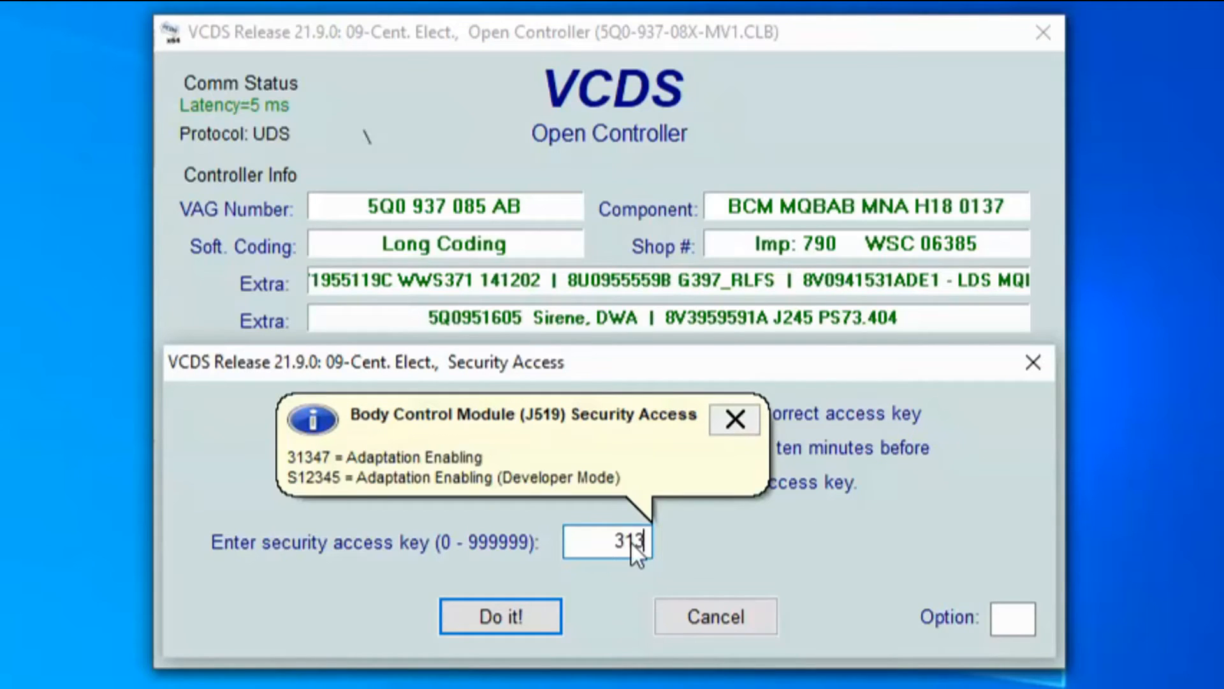
pyautogui.write('31347')
pyautogui.click(484, 619)
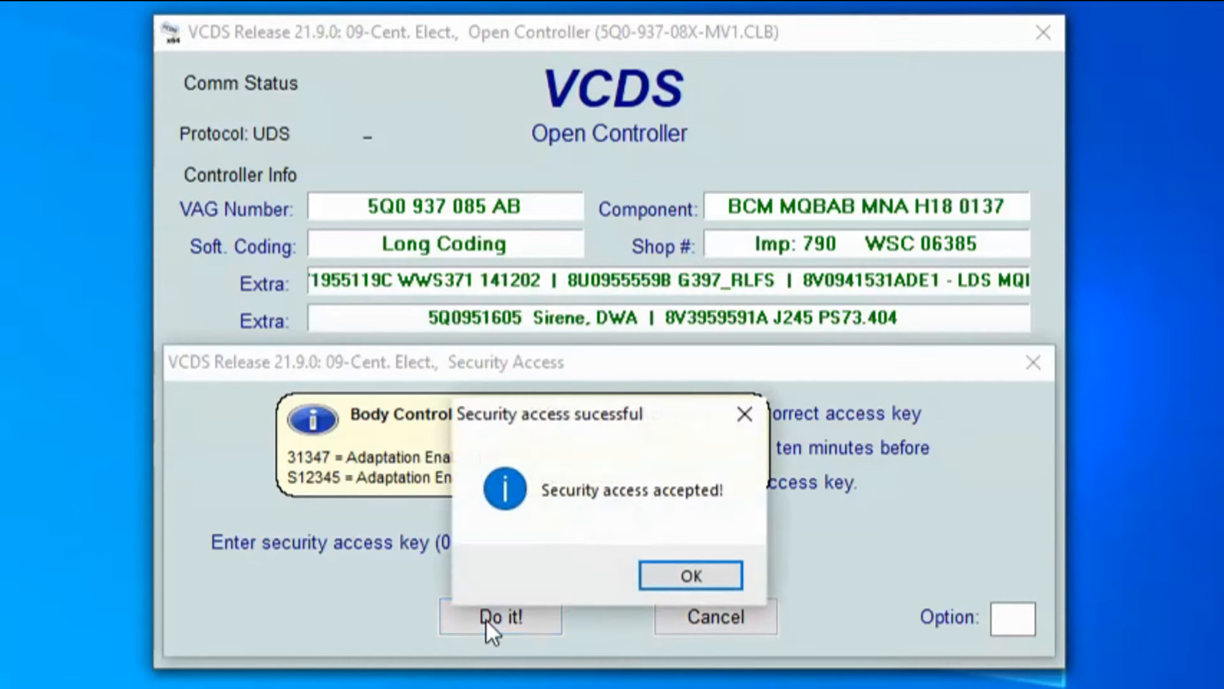
pyautogui.click(678, 571)
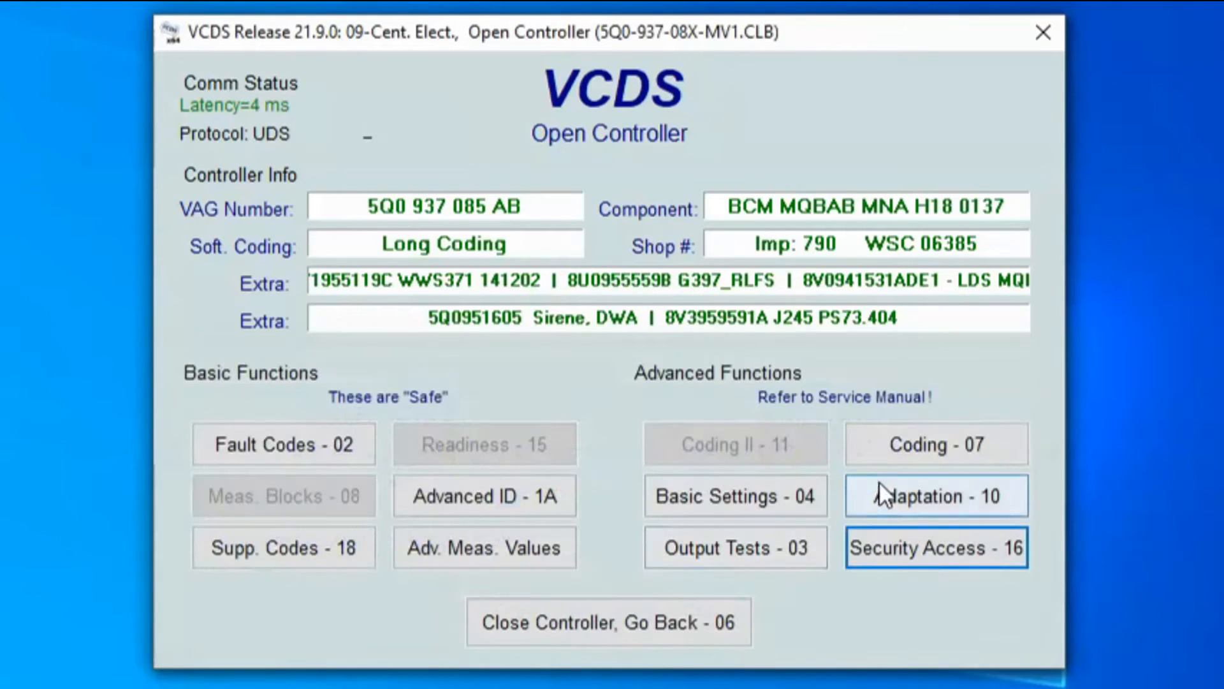
# Step: Open Adaptation - 10 and drop down the list of adaptation channels
pyautogui.click(899, 491)
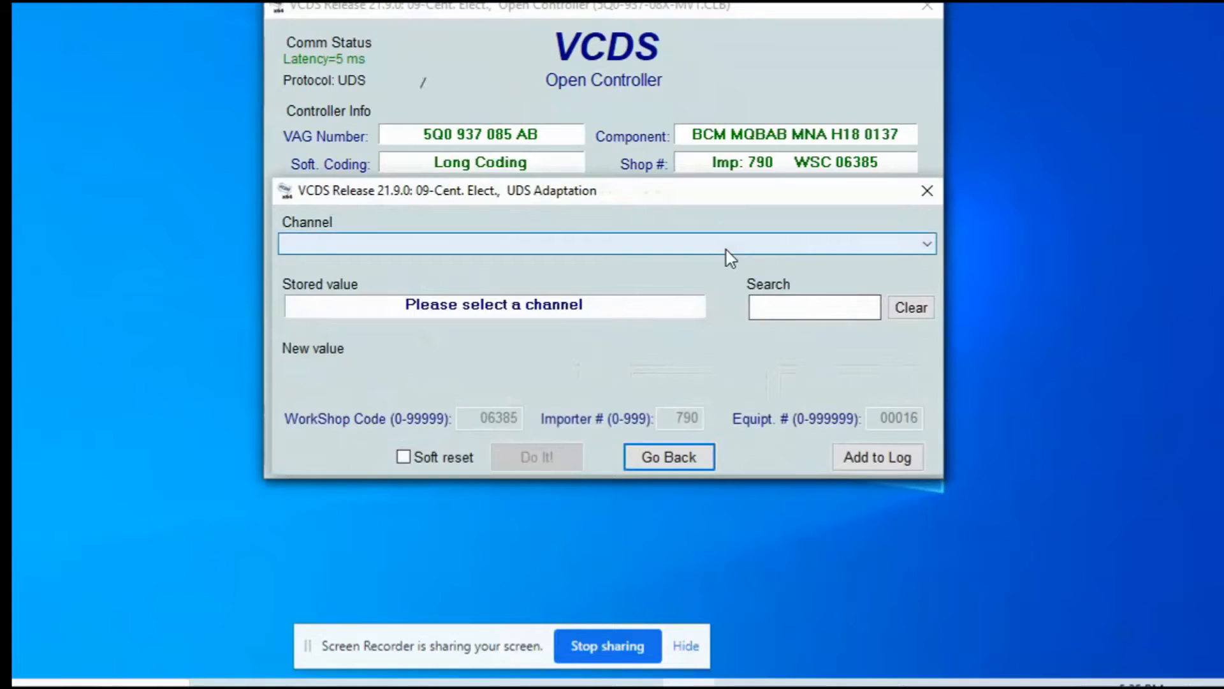
pyautogui.click(774, 359)
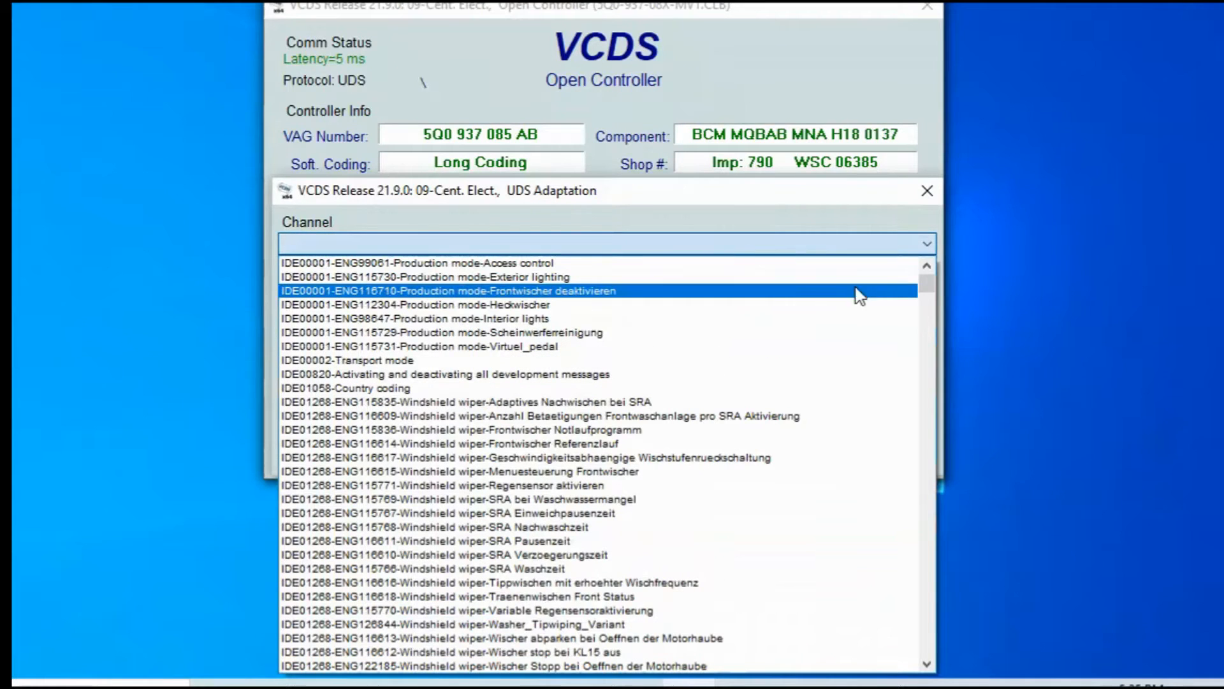
pyautogui.moveTo(929, 284); pyautogui.dragTo(932, 438)
# Step: Scroll the channel list down to the Leuchte16BLK Lichtfunktion entries
pyautogui.press('Down')
pyautogui.press('Down')
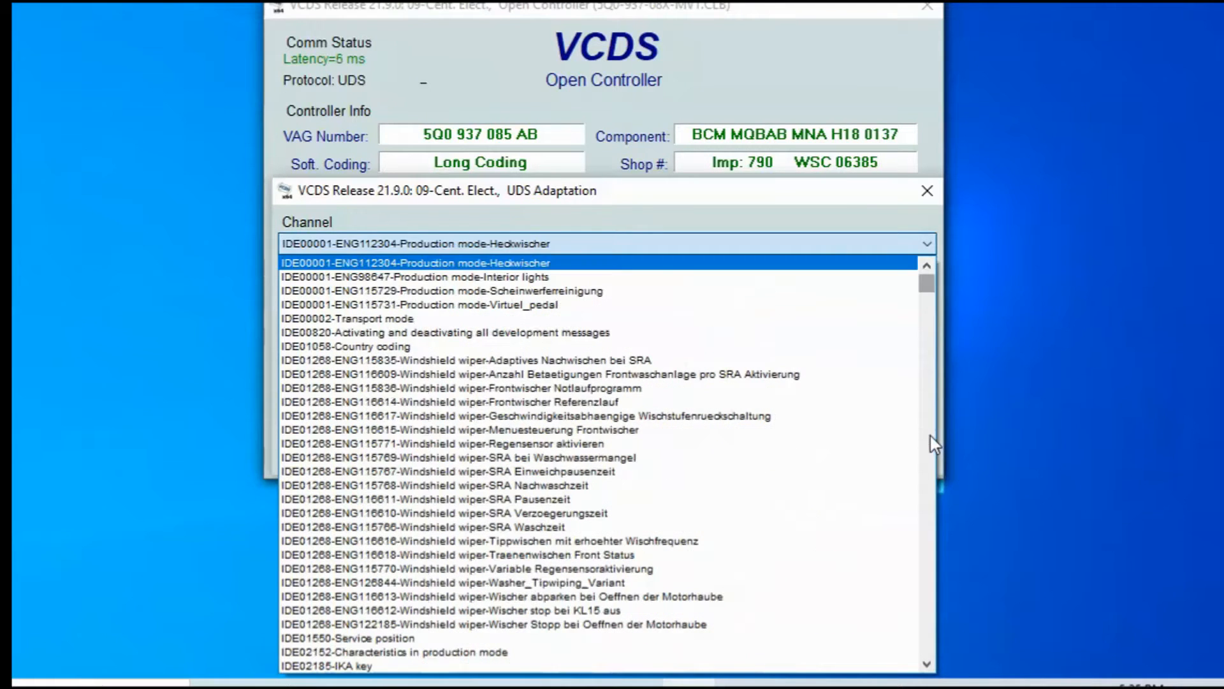
pyautogui.click(930, 583)
pyautogui.click(930, 583)
pyautogui.moveTo(931, 590); pyautogui.dragTo(931, 590)
pyautogui.click(931, 590)
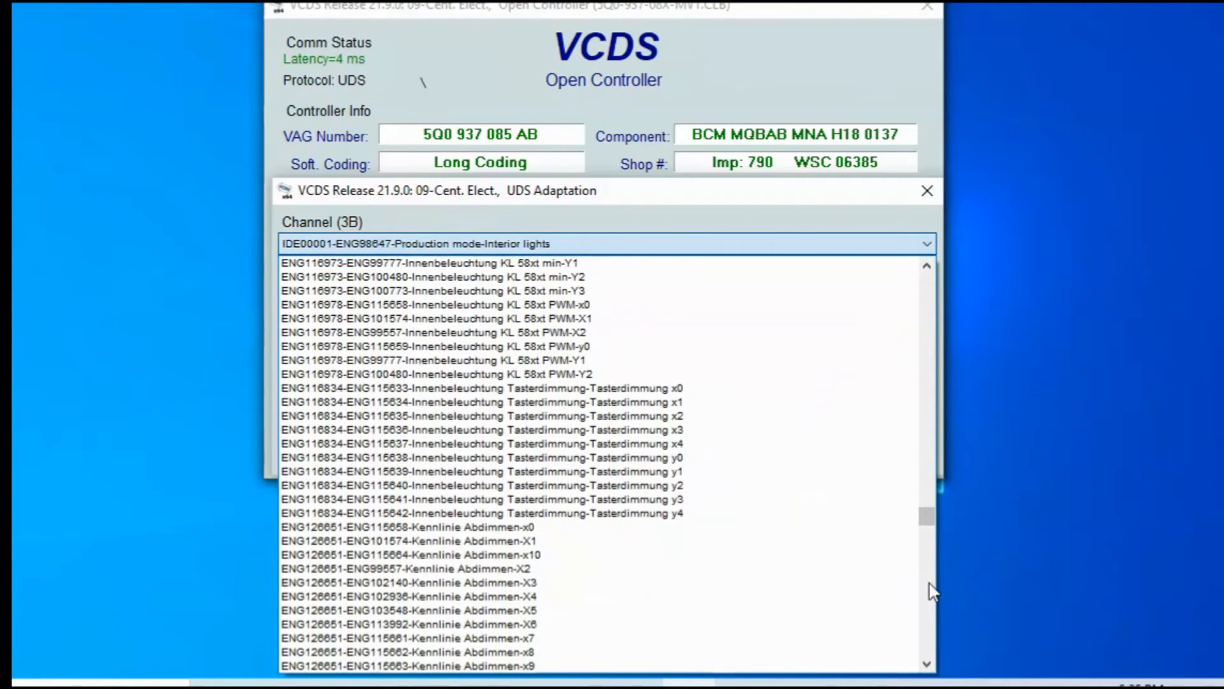
pyautogui.click(931, 590)
pyautogui.click(932, 590)
pyautogui.click(931, 590)
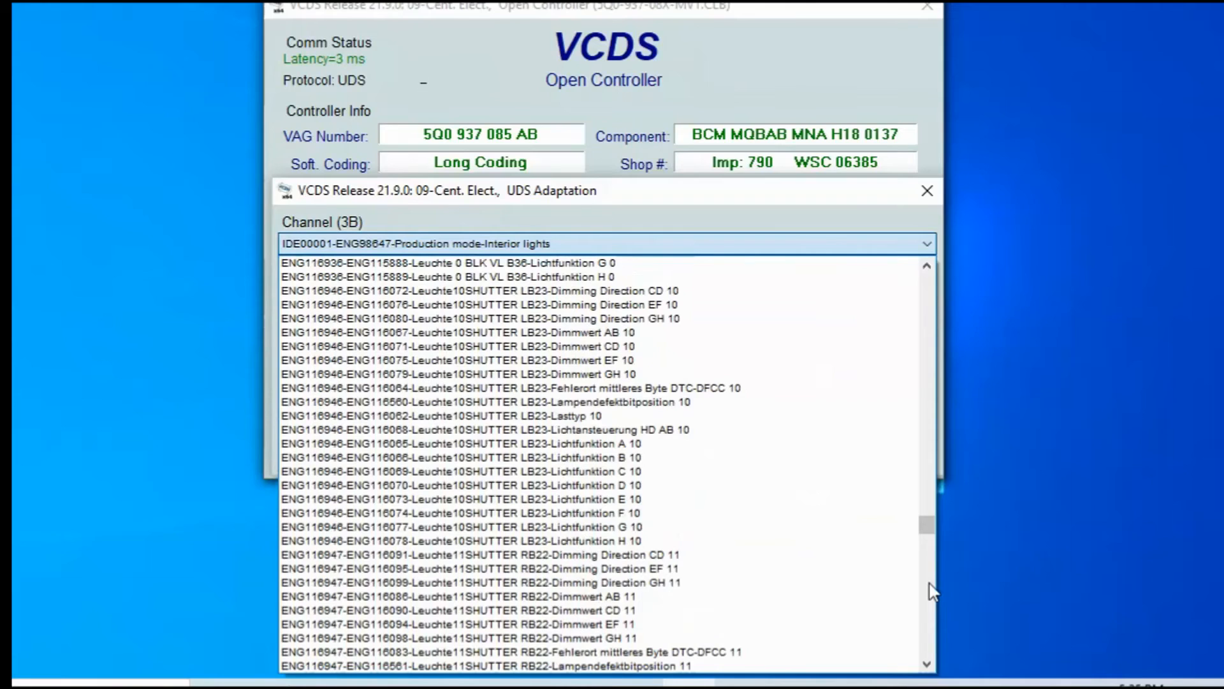
pyautogui.click(931, 589)
pyautogui.click(931, 590)
pyautogui.click(931, 590)
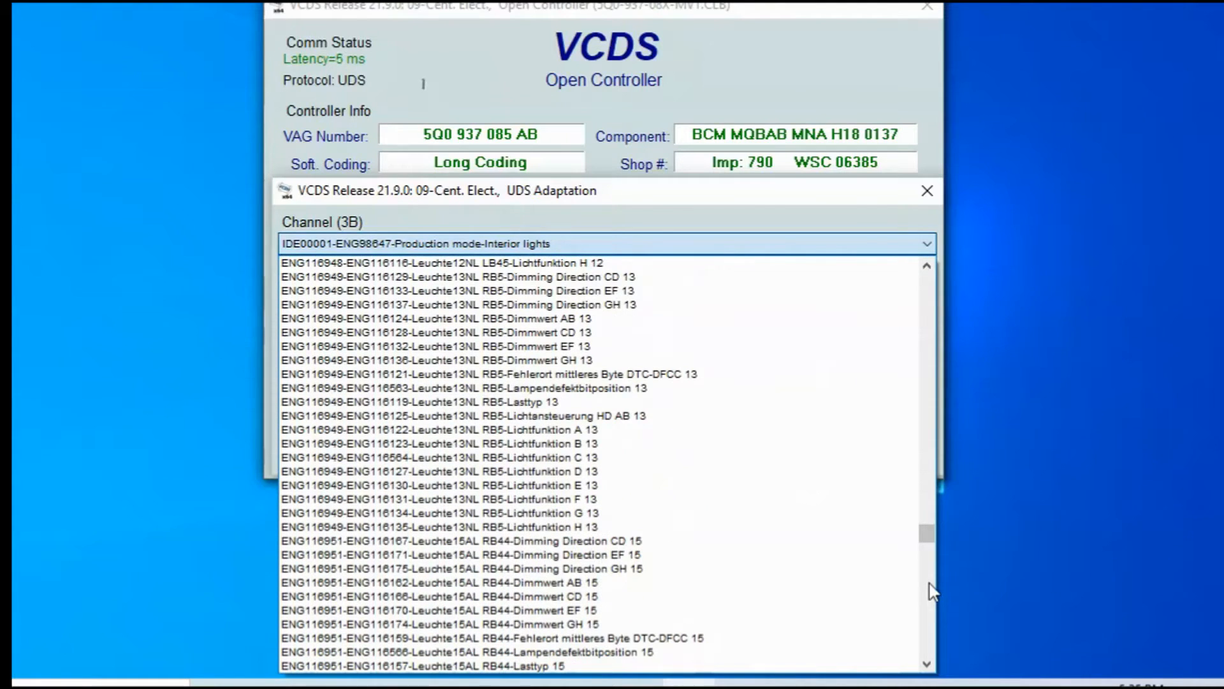
pyautogui.click(932, 590)
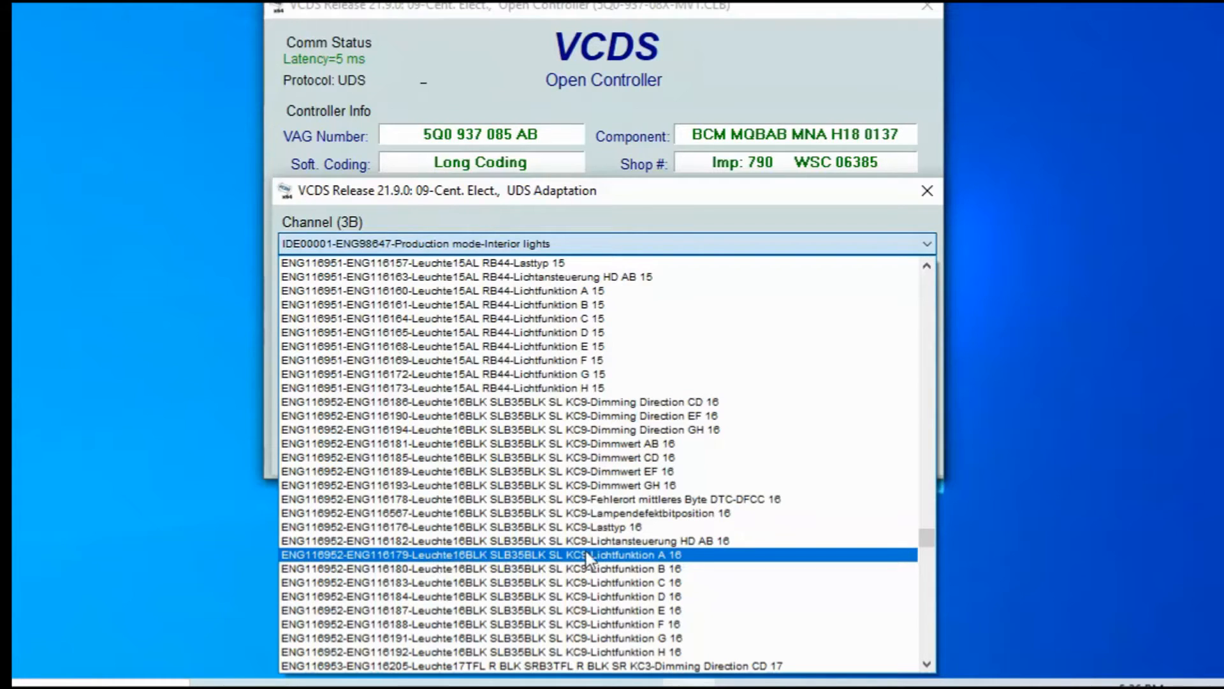
# Step: Load the Lichtfunktion A 16 channel and browse its available light-function values
pyautogui.click(634, 555)
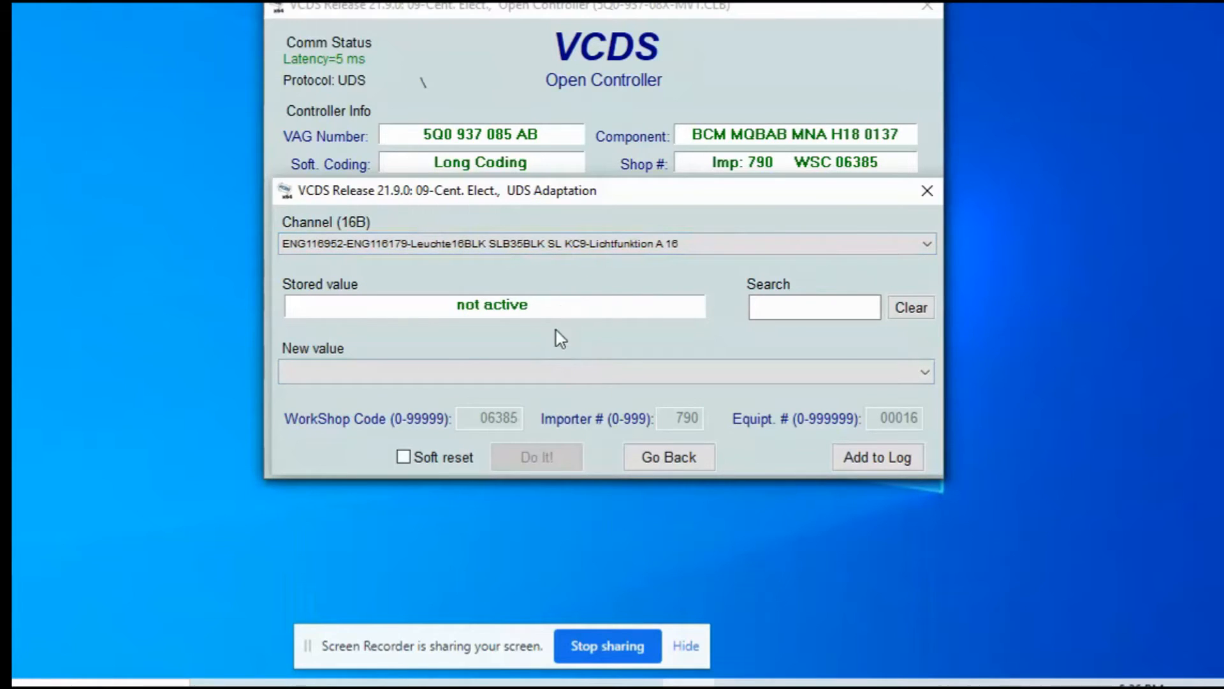
pyautogui.click(553, 372)
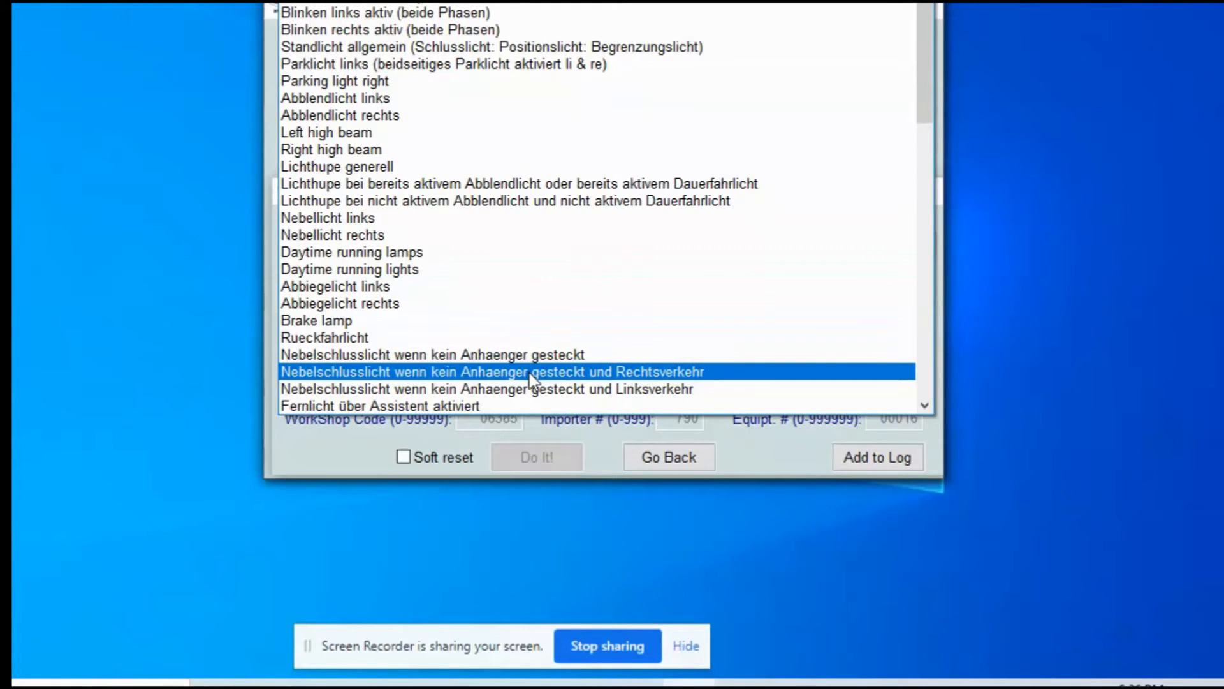
pyautogui.press('Down')
pyautogui.press('Down')
pyautogui.press('Down')
pyautogui.press('Down')
pyautogui.press('Down')
pyautogui.press('Down')
pyautogui.press('Down')
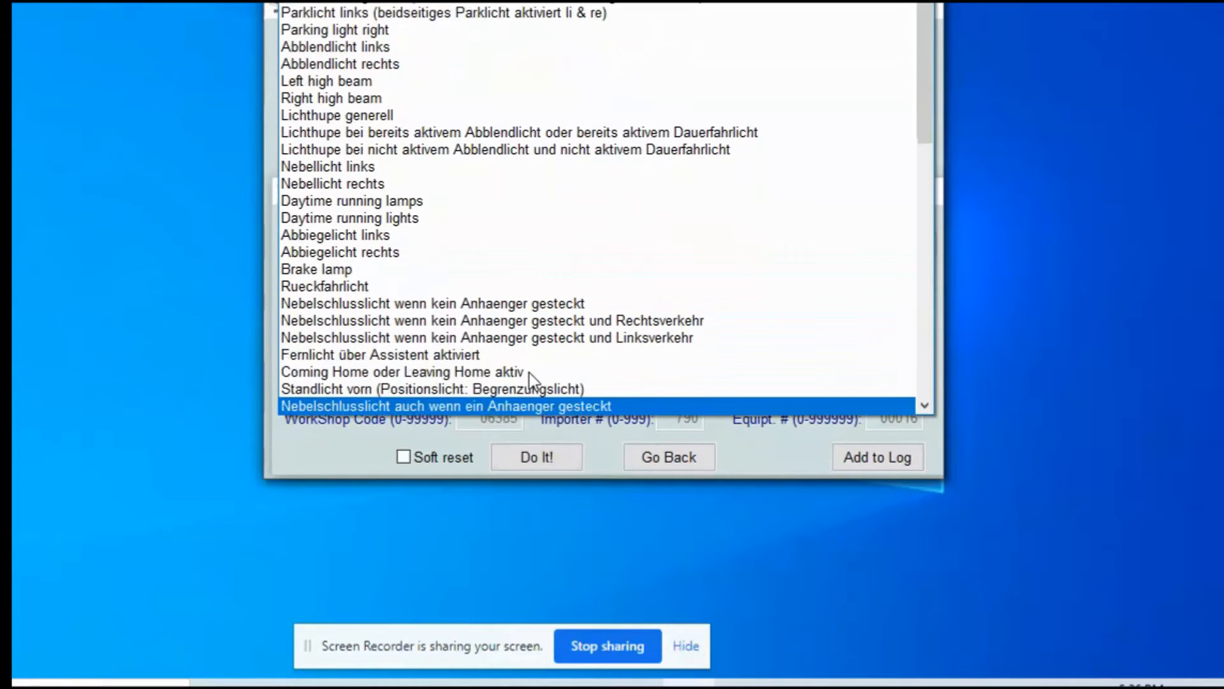
pyautogui.press('Down')
pyautogui.press('Down')
pyautogui.press('Down')
pyautogui.press('Down')
pyautogui.press('Down')
pyautogui.press('Down')
pyautogui.press('Down')
pyautogui.press('Down')
pyautogui.press('Down')
pyautogui.press('Down')
pyautogui.press('Down')
pyautogui.press('Down')
pyautogui.press('Down')
pyautogui.press('Down')
pyautogui.press('Down')
pyautogui.press('Down')
pyautogui.press('Down')
pyautogui.press('Down')
pyautogui.press('Down')
pyautogui.press('Down')
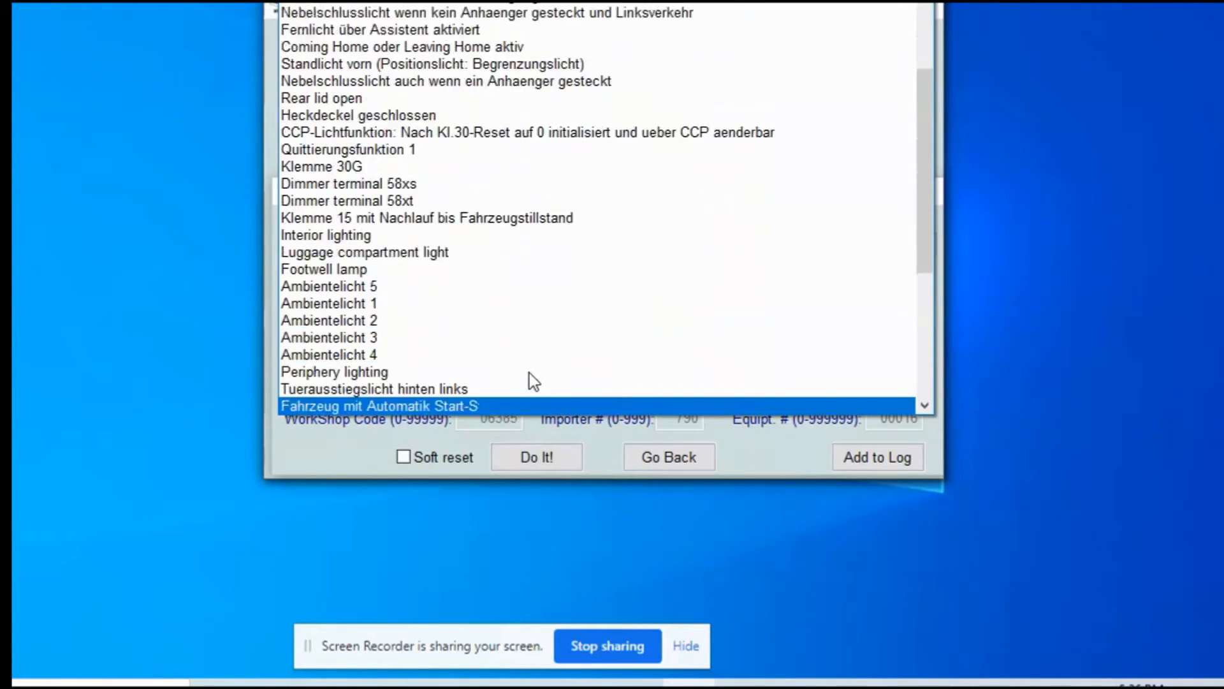
pyautogui.press('Up')
pyautogui.press('Up')
pyautogui.press('Up')
pyautogui.press('Up')
pyautogui.press('Up')
pyautogui.press('Up')
pyautogui.press('Up')
pyautogui.press('Up')
pyautogui.press('Up')
pyautogui.press('Up')
pyautogui.press('Up')
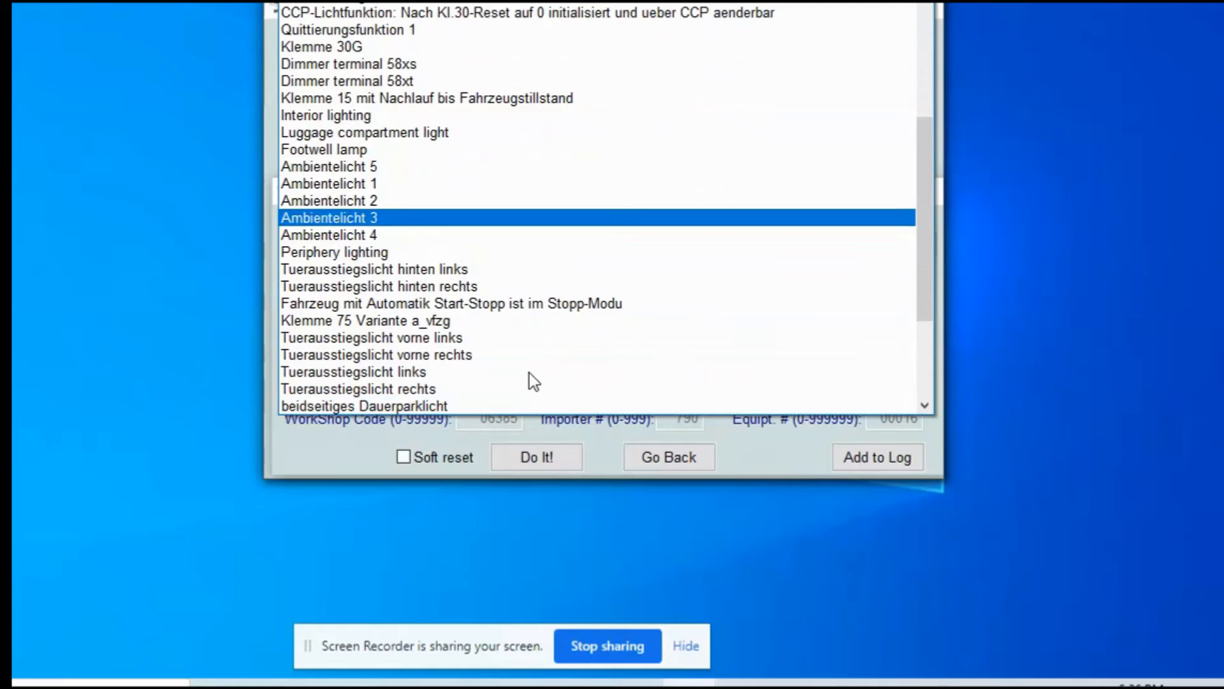
pyautogui.press('Up')
pyautogui.press('Up')
pyautogui.press('Up')
pyautogui.press('Up')
pyautogui.press('Up')
pyautogui.press('Up')
pyautogui.press('Up')
pyautogui.press('Up')
pyautogui.press('Down')
pyautogui.press('Down')
pyautogui.press('Down')
pyautogui.press('Down')
pyautogui.press('Down')
pyautogui.press('Down')
pyautogui.press('Down')
pyautogui.press('Down')
pyautogui.press('Down')
pyautogui.press('Down')
pyautogui.press('Down')
pyautogui.press('Down')
pyautogui.press('Down')
pyautogui.press('Down')
pyautogui.press('Down')
pyautogui.press('Down')
pyautogui.press('Down')
pyautogui.press('Down')
pyautogui.press('Down')
pyautogui.press('Down')
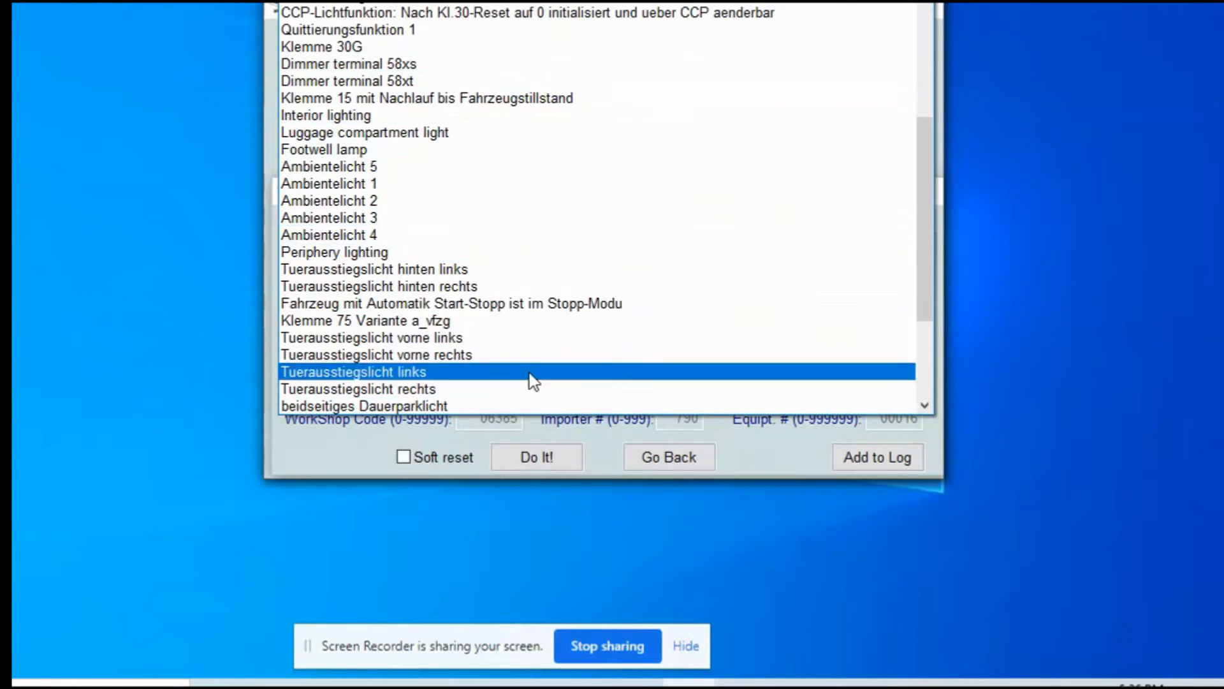
pyautogui.press('Up')
pyautogui.press('Up')
pyautogui.press('Up')
pyautogui.press('Up')
pyautogui.press('Up')
pyautogui.press('Up')
pyautogui.press('Up')
pyautogui.press('Up')
pyautogui.press('Up')
pyautogui.press('Up')
pyautogui.press('Up')
pyautogui.press('Up')
pyautogui.press('Up')
pyautogui.press('Up')
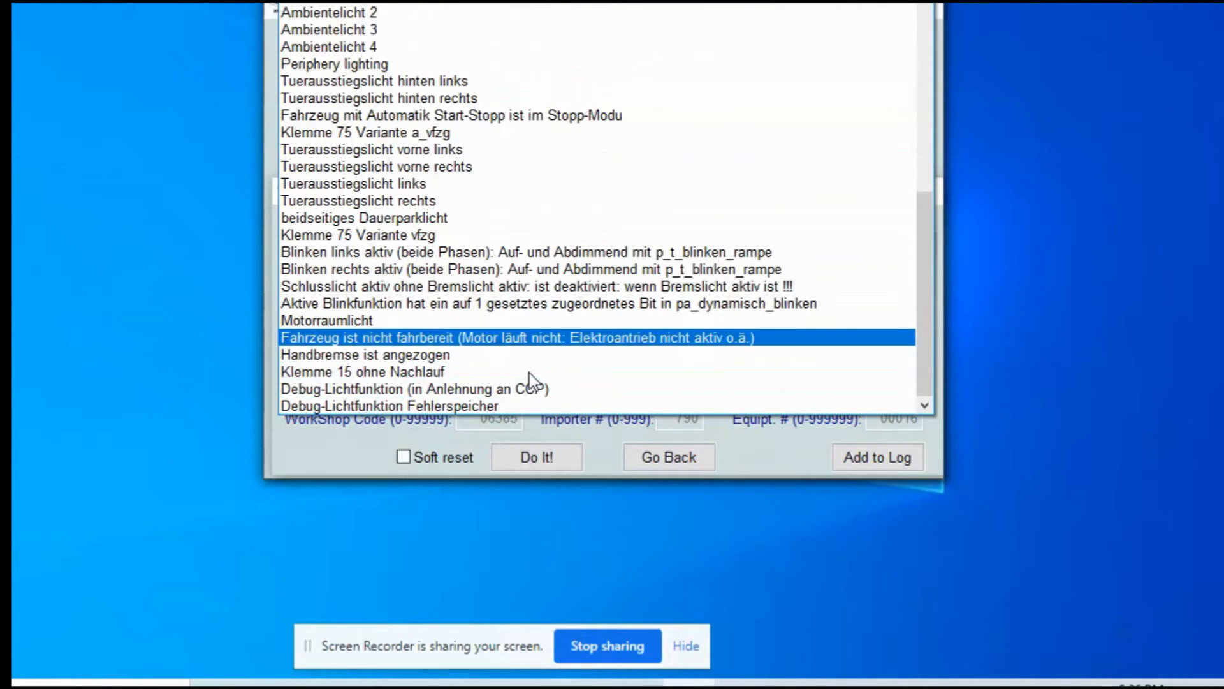
pyautogui.press('Up')
pyautogui.press('Up')
pyautogui.press('Up')
pyautogui.press('Up')
pyautogui.press('Up')
pyautogui.press('Up')
pyautogui.press('Up')
pyautogui.press('Up')
pyautogui.press('Up')
pyautogui.press('Up')
pyautogui.press('Up')
pyautogui.press('Up')
pyautogui.press('Up')
pyautogui.press('Up')
pyautogui.press('Up')
pyautogui.press('Up')
pyautogui.press('Up')
pyautogui.press('Up')
pyautogui.press('Up')
pyautogui.press('Up')
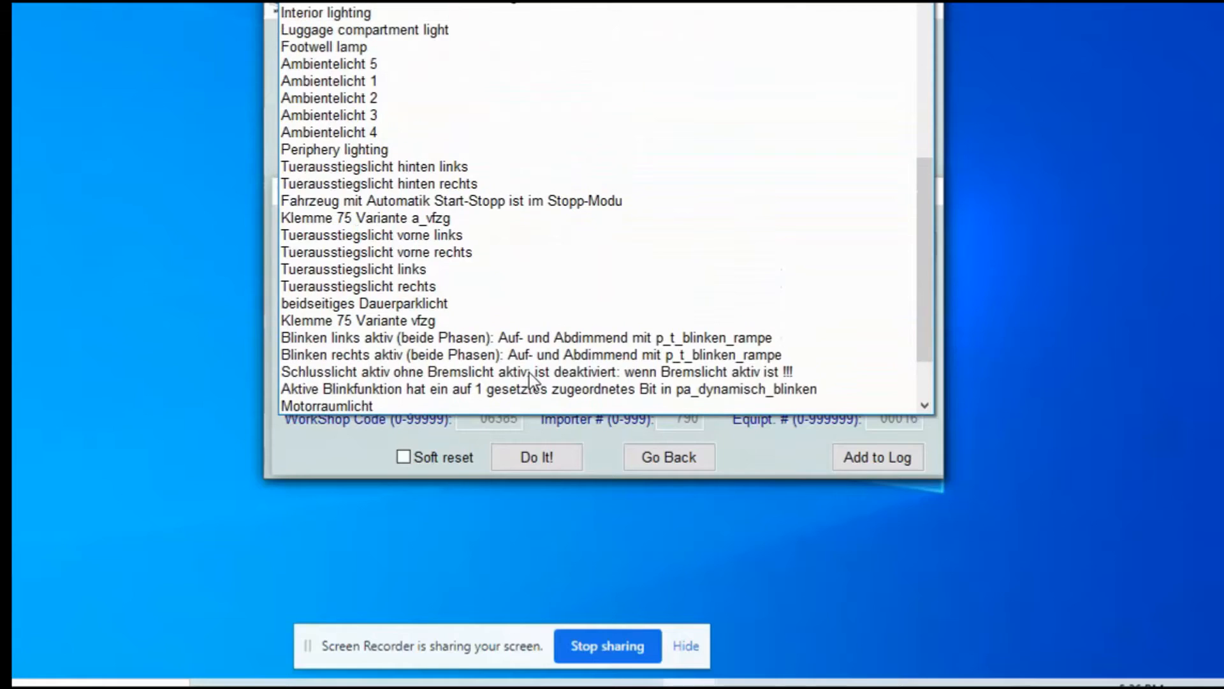
pyautogui.press('Up')
pyautogui.press('Up')
pyautogui.press('Up')
pyautogui.press('Up')
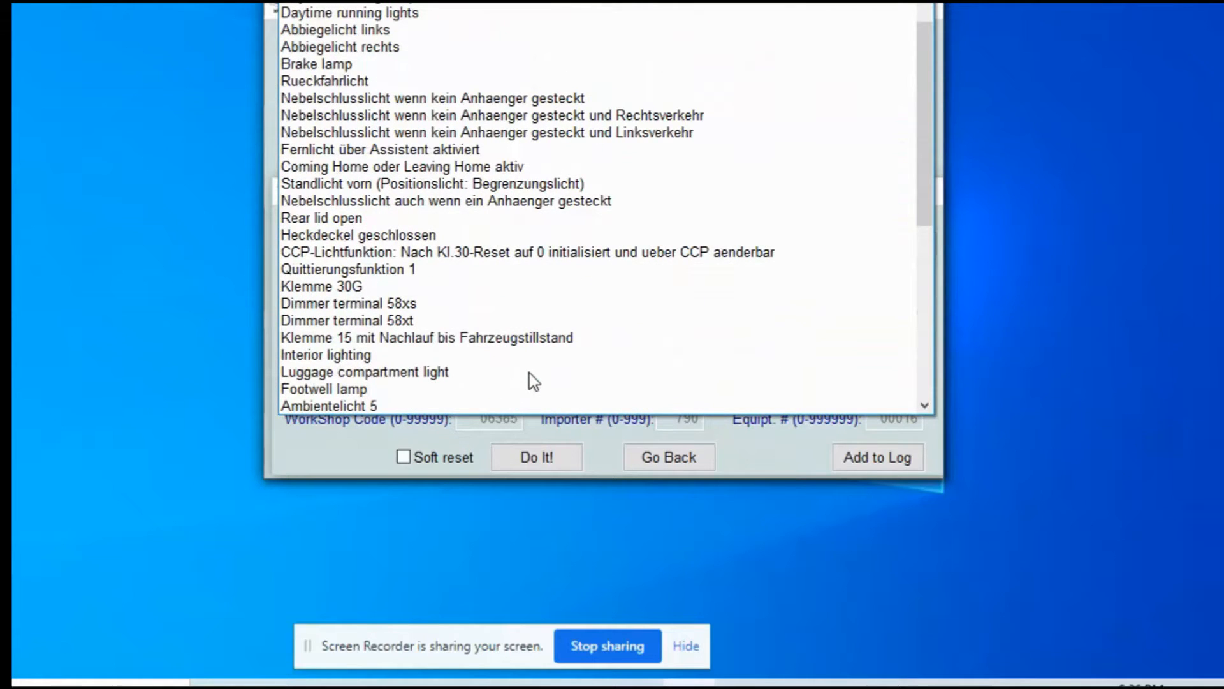
pyautogui.press('Up')
pyautogui.press('Up')
pyautogui.press('Up')
pyautogui.press('Up')
pyautogui.press('Up')
pyautogui.press('Up')
pyautogui.press('Up')
pyautogui.press('Up')
pyautogui.press('Up')
pyautogui.press('Up')
pyautogui.press('Up')
pyautogui.press('Up')
pyautogui.press('Up')
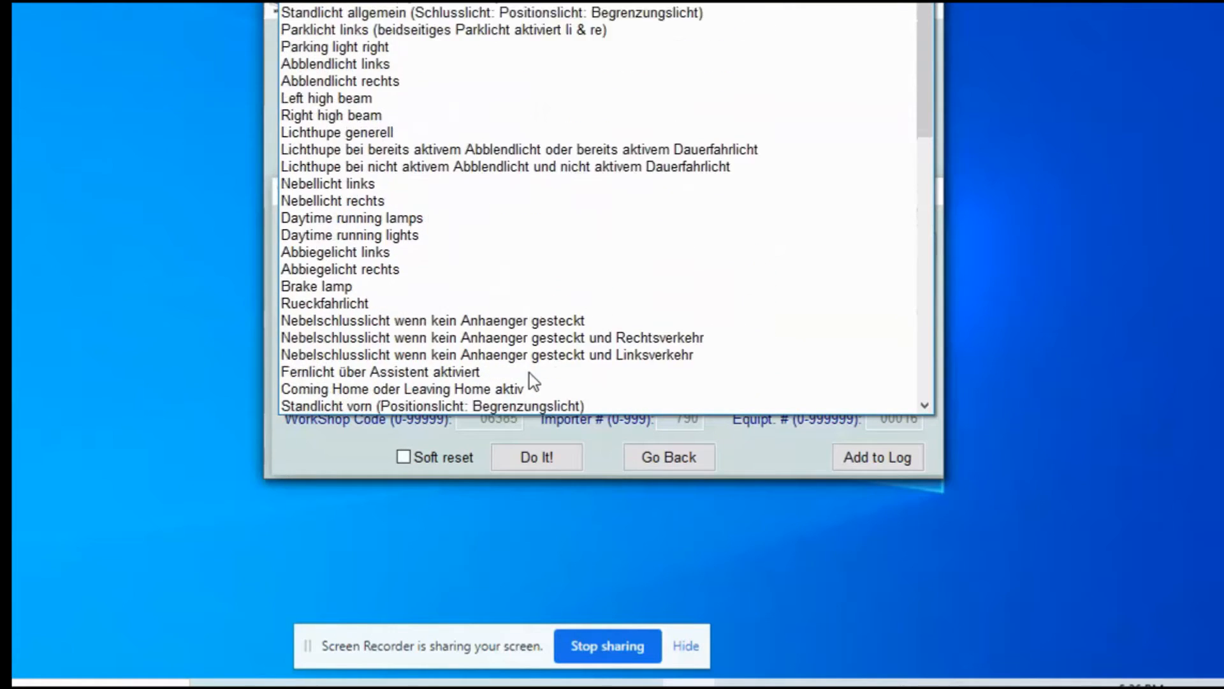
pyautogui.press('Up')
pyautogui.press('Up')
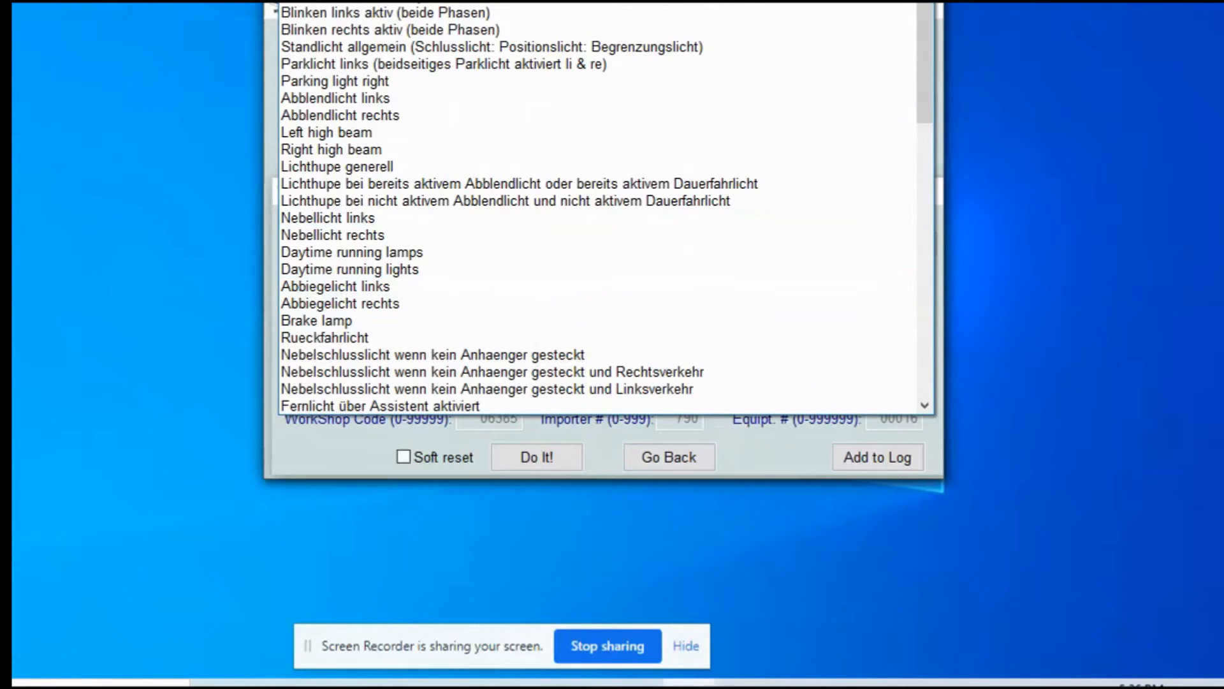
# Step: Leave Lichtfunktion A 16 at not active, declining to replace the unchanged value
pyautogui.press('Escape')
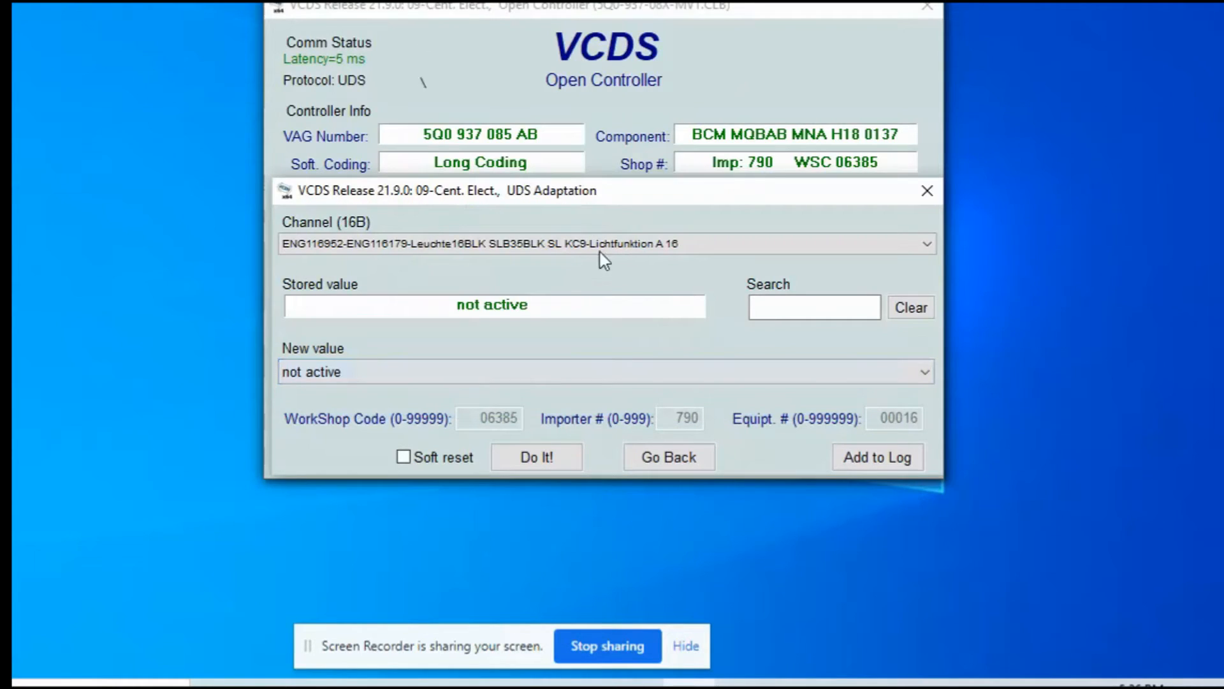
pyautogui.click(546, 454)
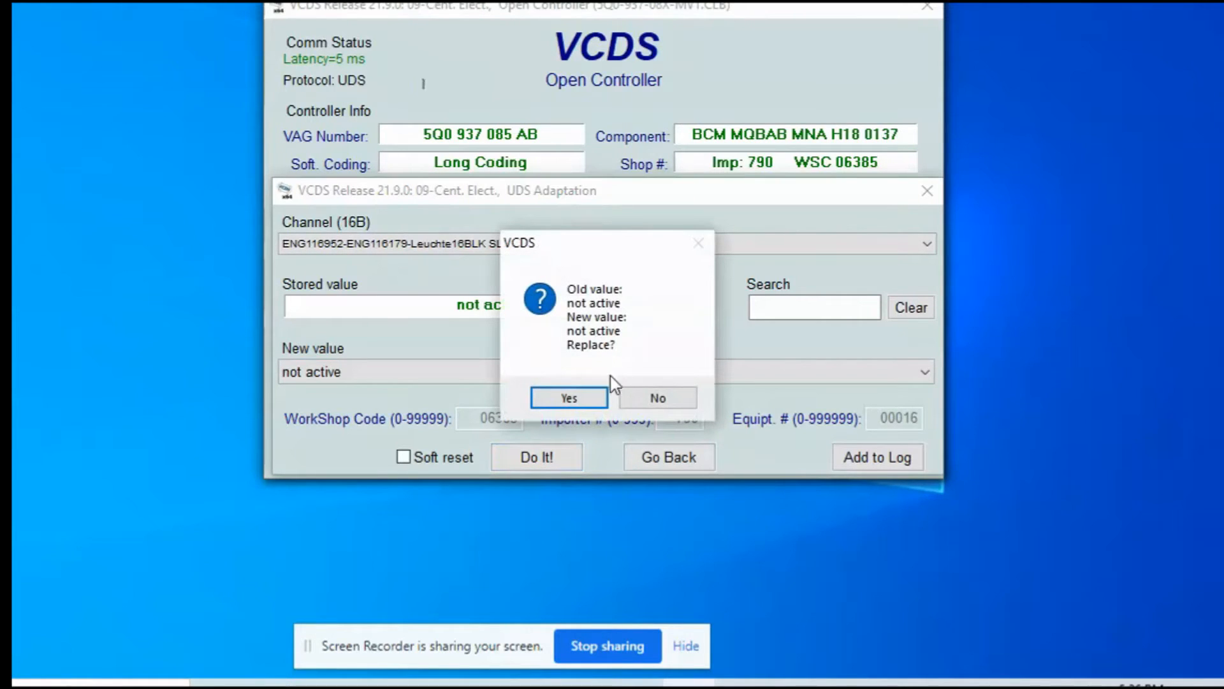
pyautogui.click(648, 404)
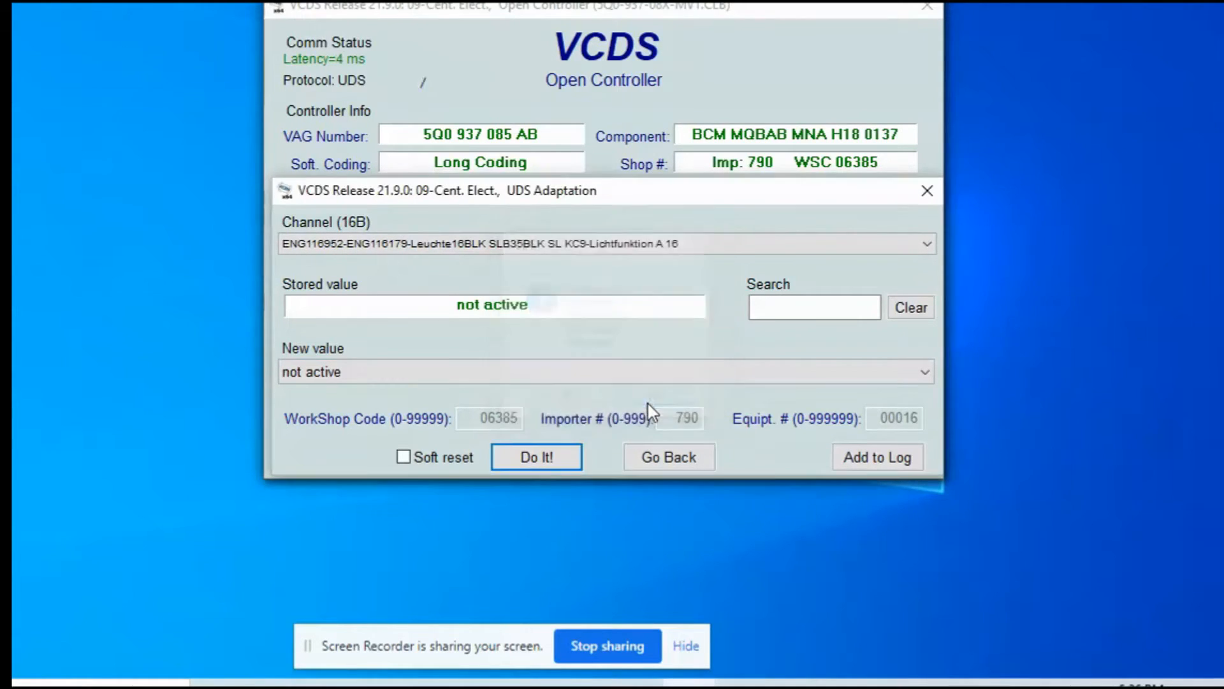
# Step: Step through channels Lichtfunktion H 16, A 17, H 17, A 18 and A 19, reading each stored value
pyautogui.click(718, 248)
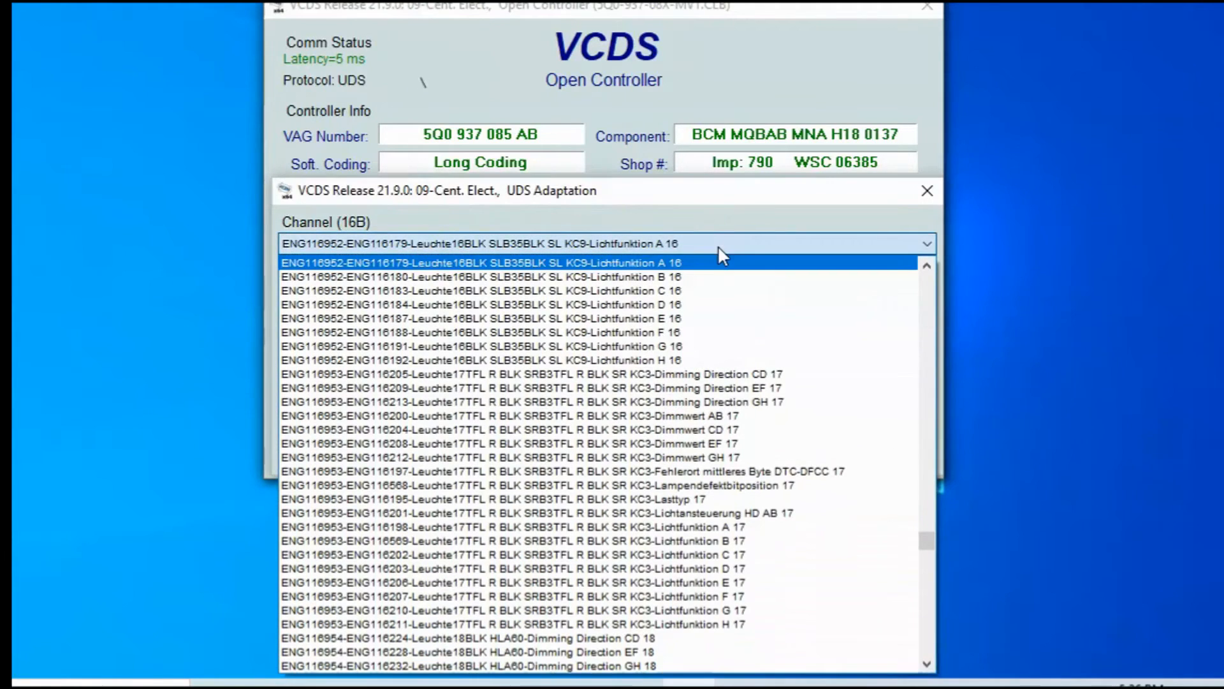
pyautogui.click(677, 359)
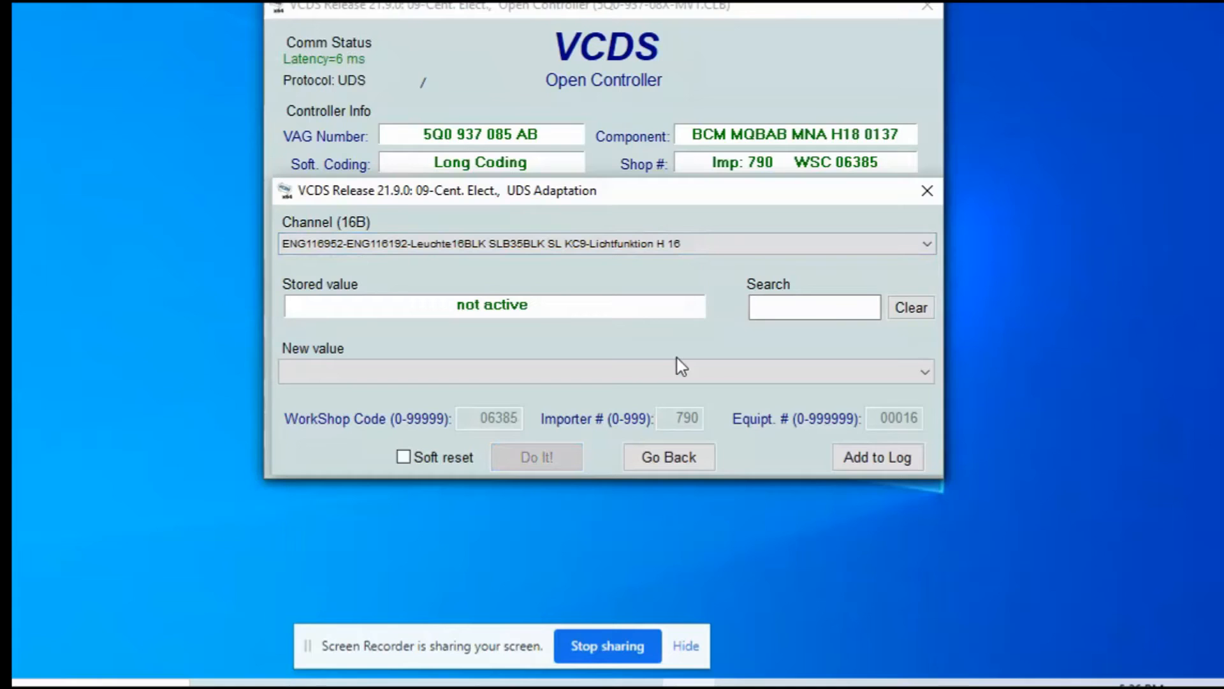
pyautogui.click(706, 254)
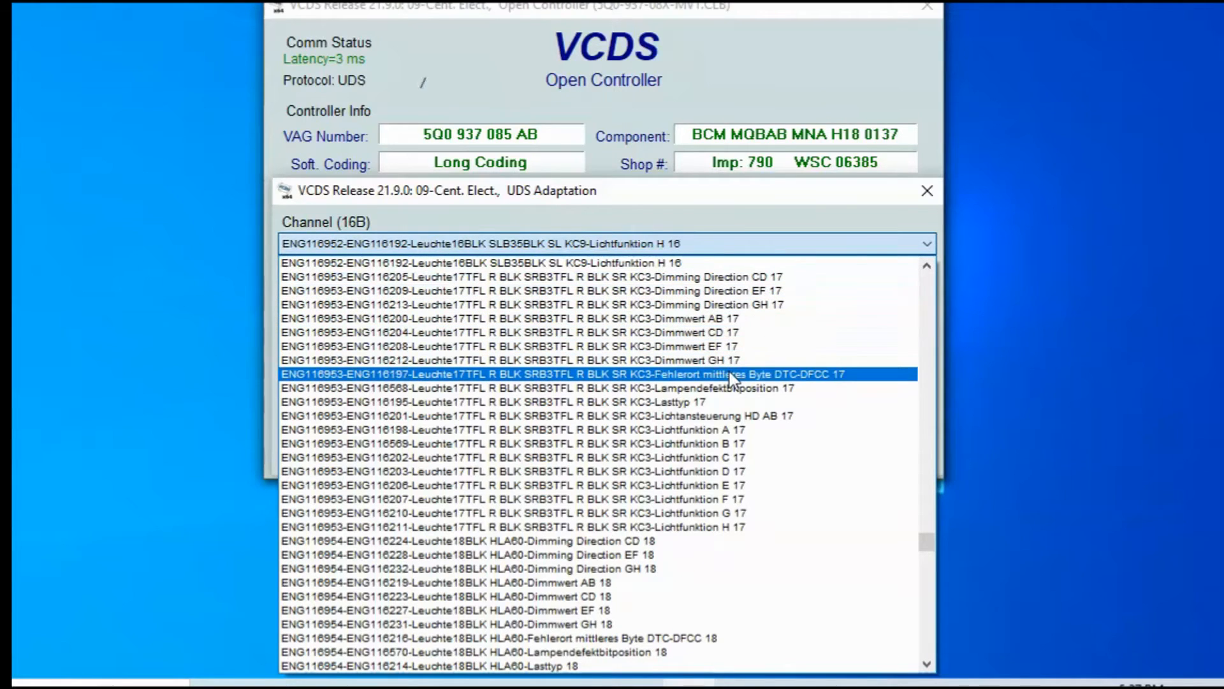
pyautogui.click(740, 430)
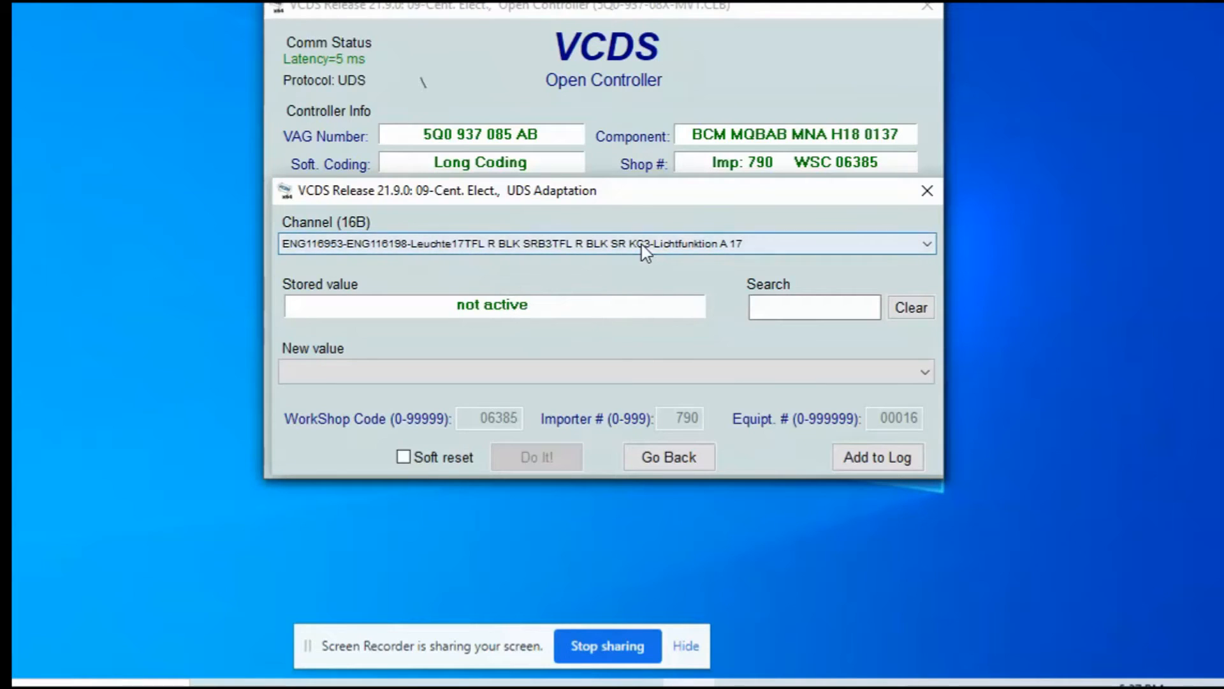
pyautogui.click(587, 256)
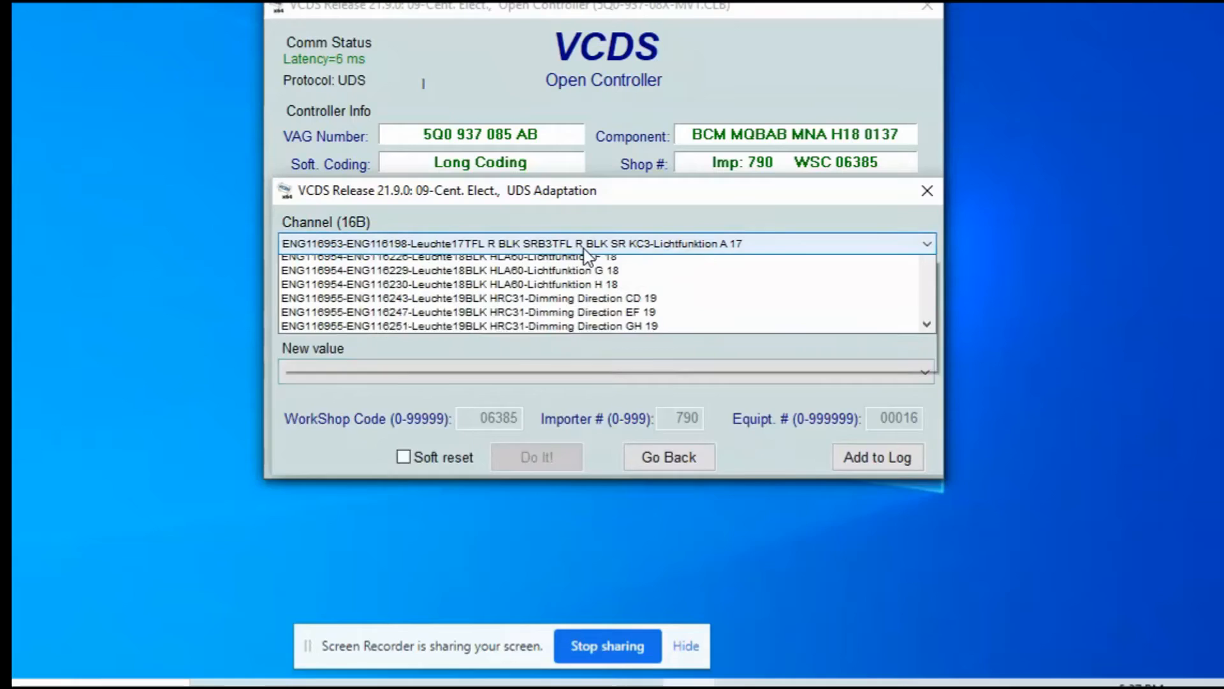
pyautogui.click(582, 361)
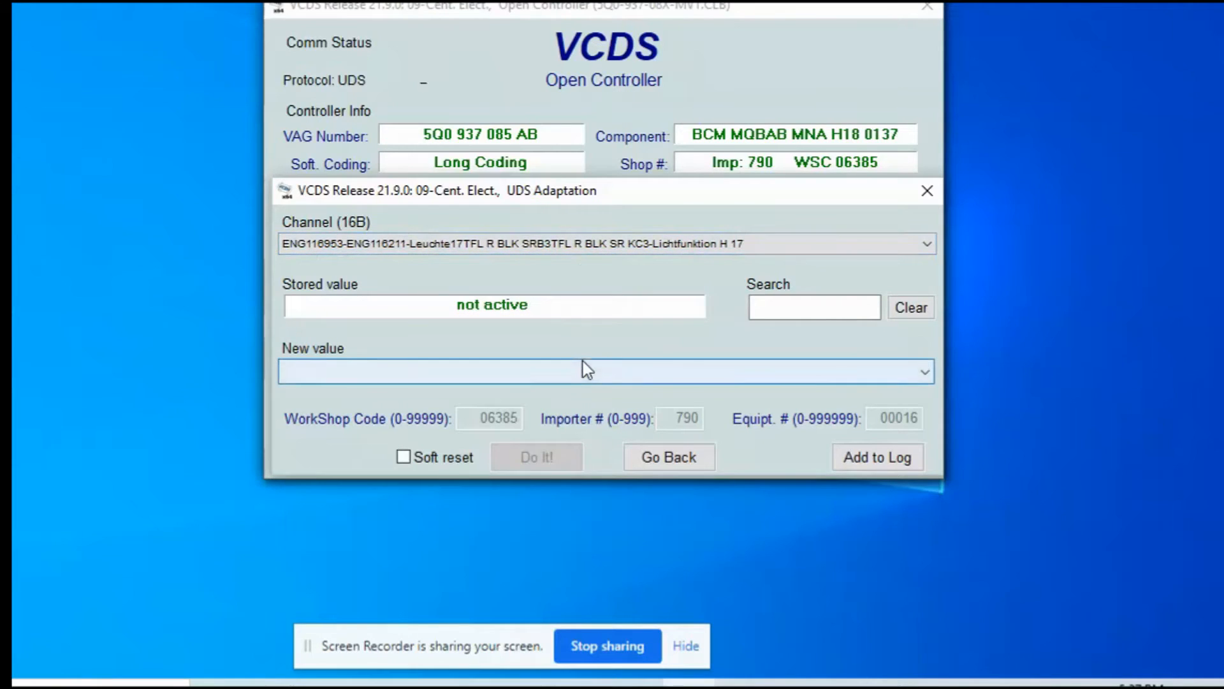
pyautogui.click(593, 247)
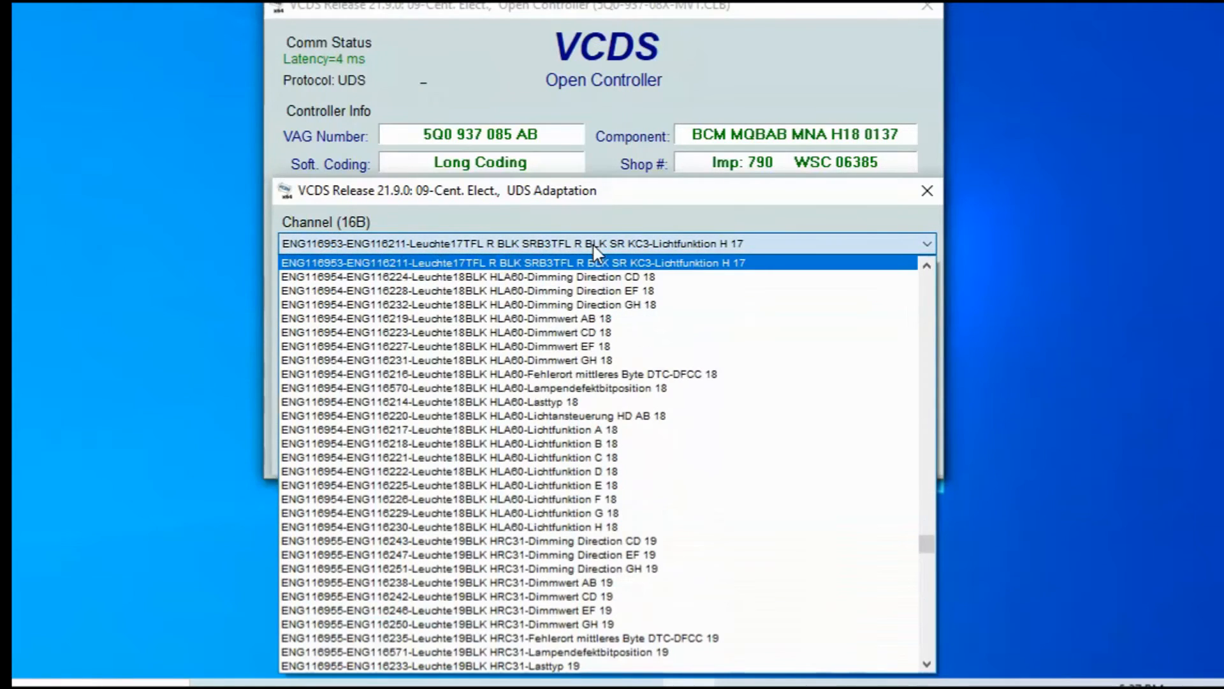
pyautogui.click(599, 430)
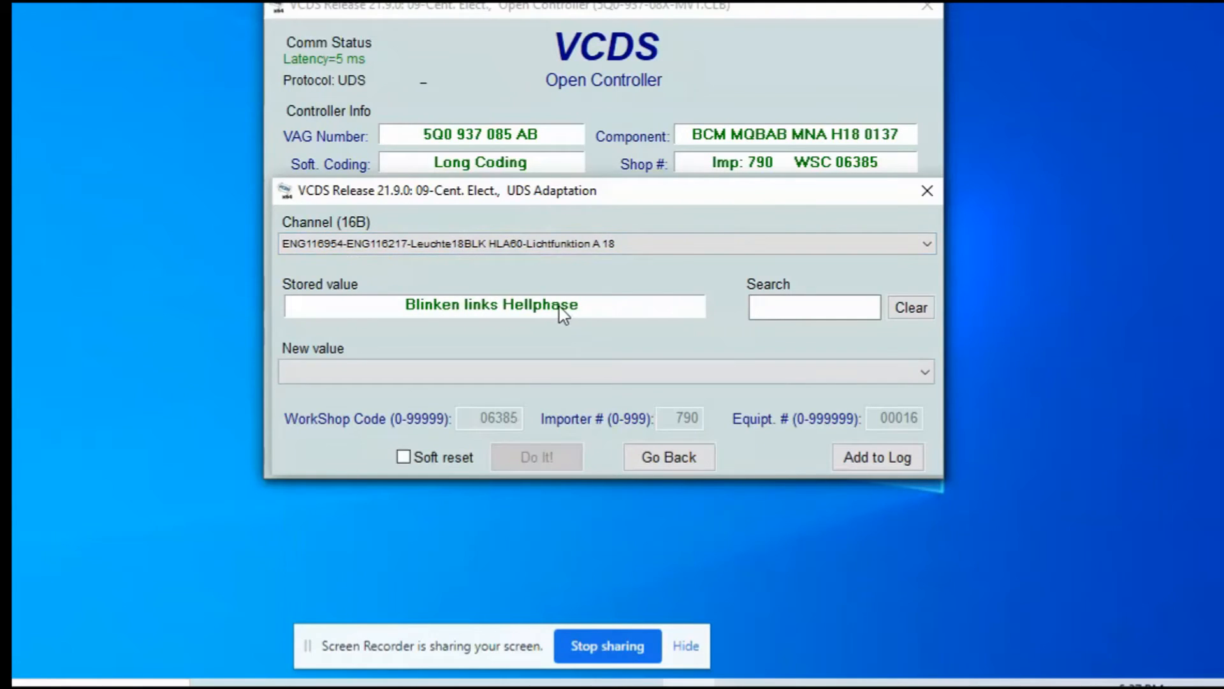
pyautogui.click(609, 238)
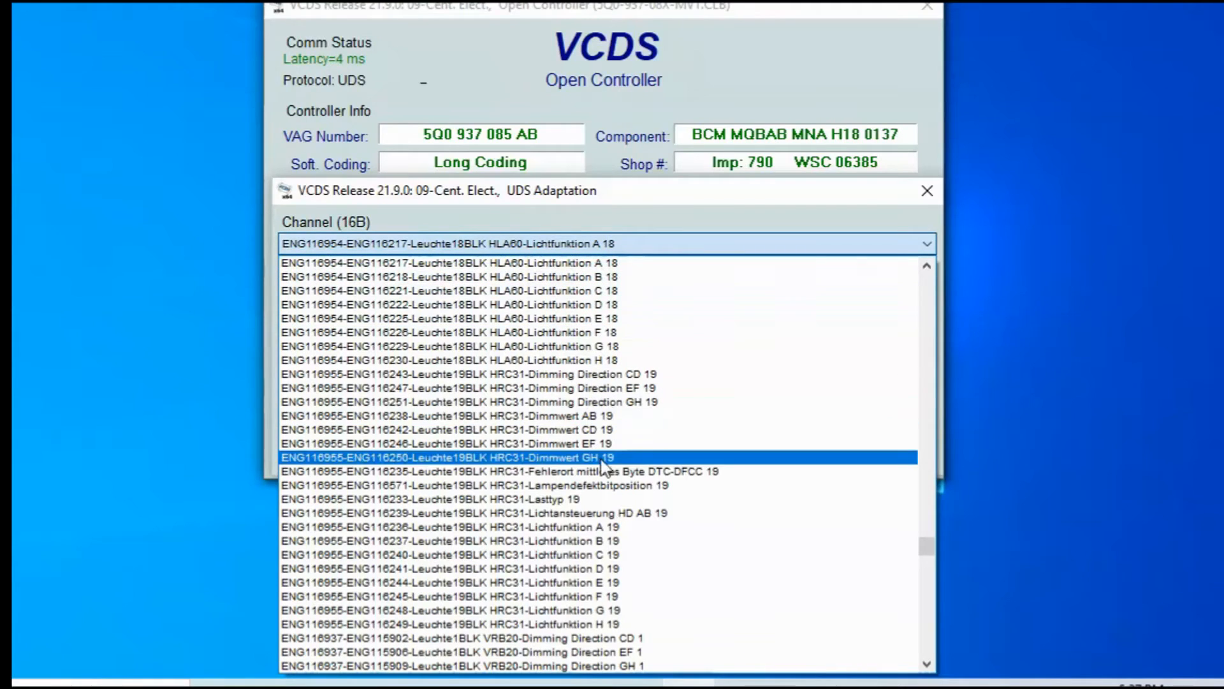
pyautogui.click(592, 528)
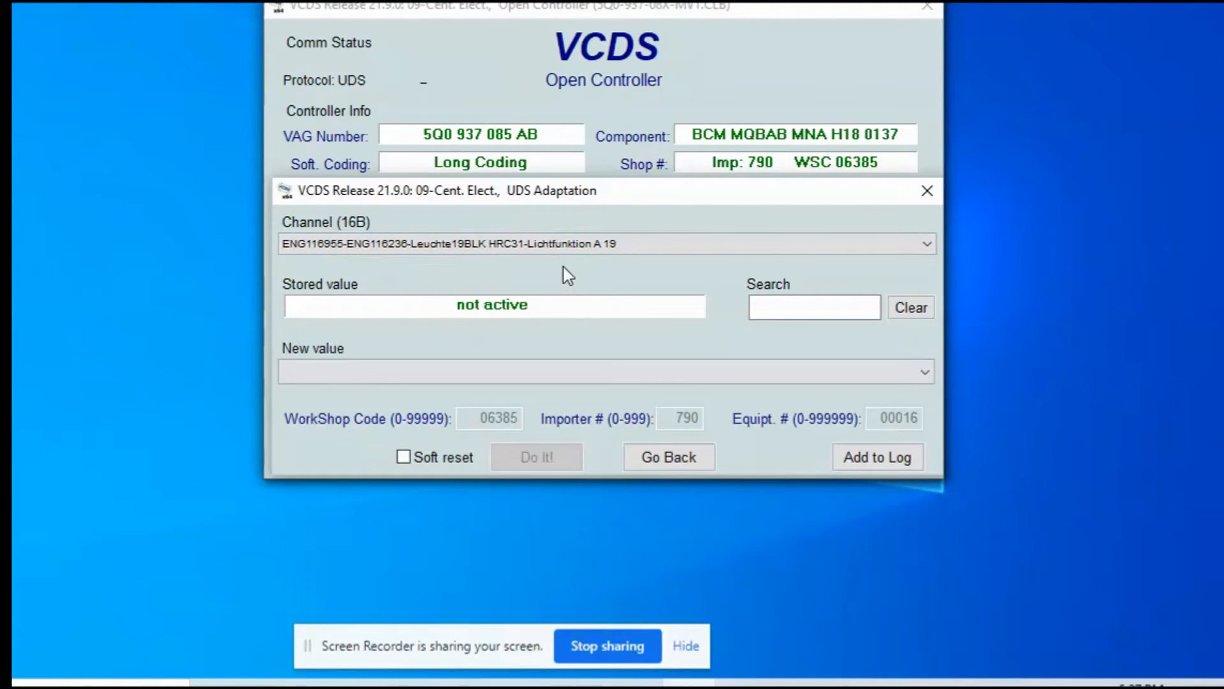
pyautogui.click(575, 243)
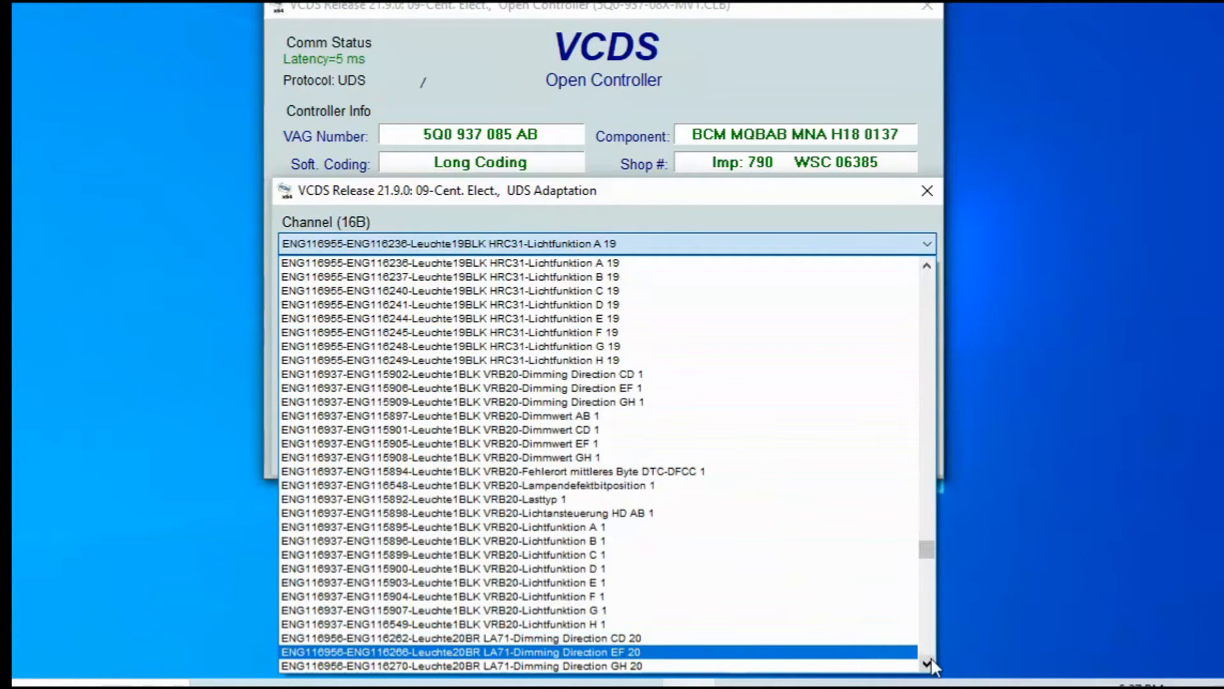
# Step: Load Lichtfunktion B 20, then Leuchte20BR LA71-Lichtfunktion G 20, stored as not active
pyautogui.moveTo(927, 663); pyautogui.dragTo(928, 665)
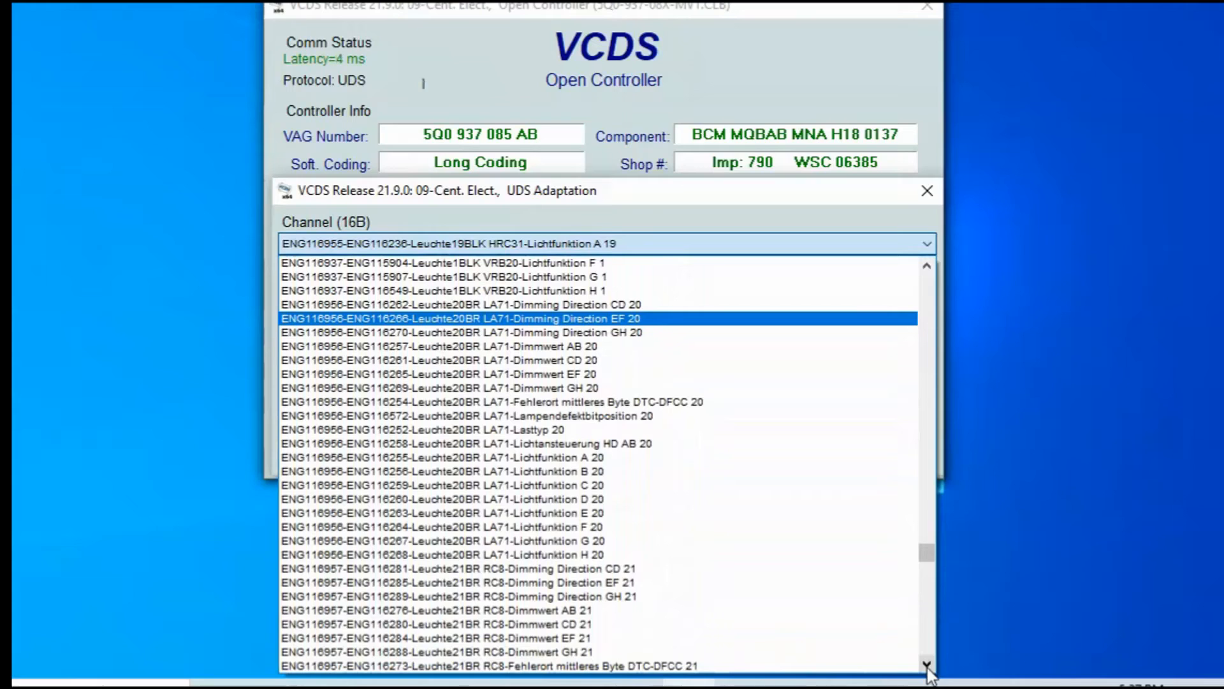
pyautogui.click(624, 472)
pyautogui.click(576, 245)
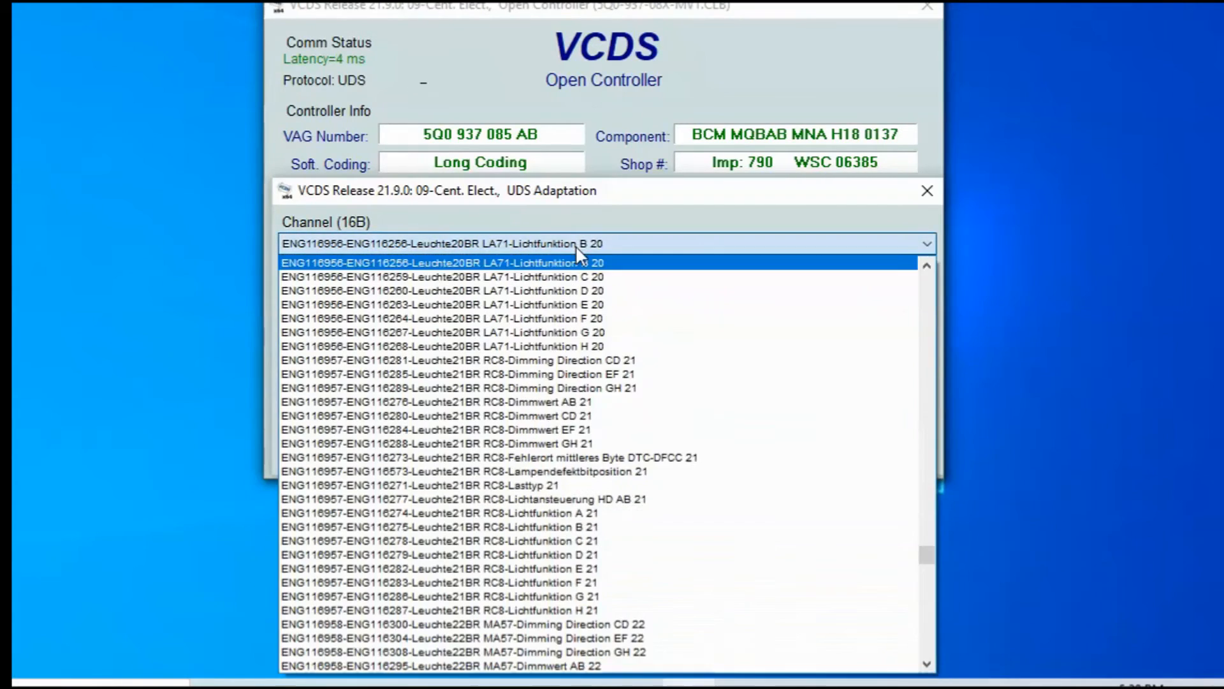
pyautogui.click(590, 332)
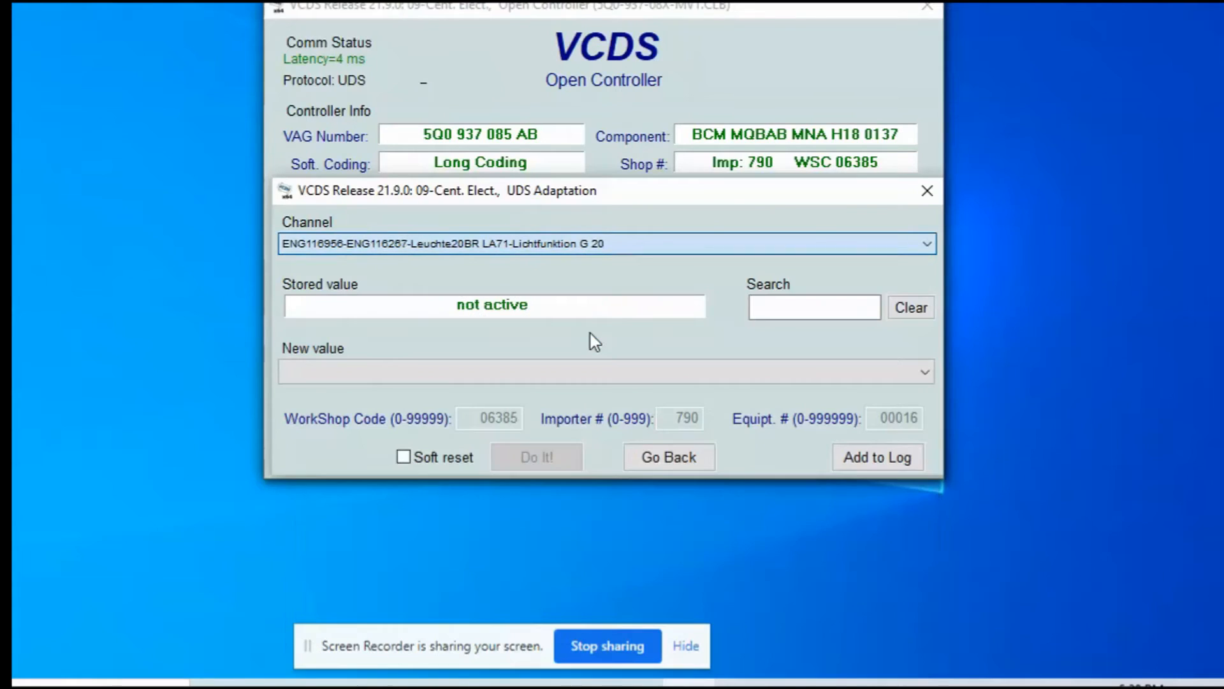
# Step: Load Lichtfunktion B 21, then Leuchte21BR RC8-Lichtfunktion G 21, confirming it reads not active
pyautogui.click(563, 251)
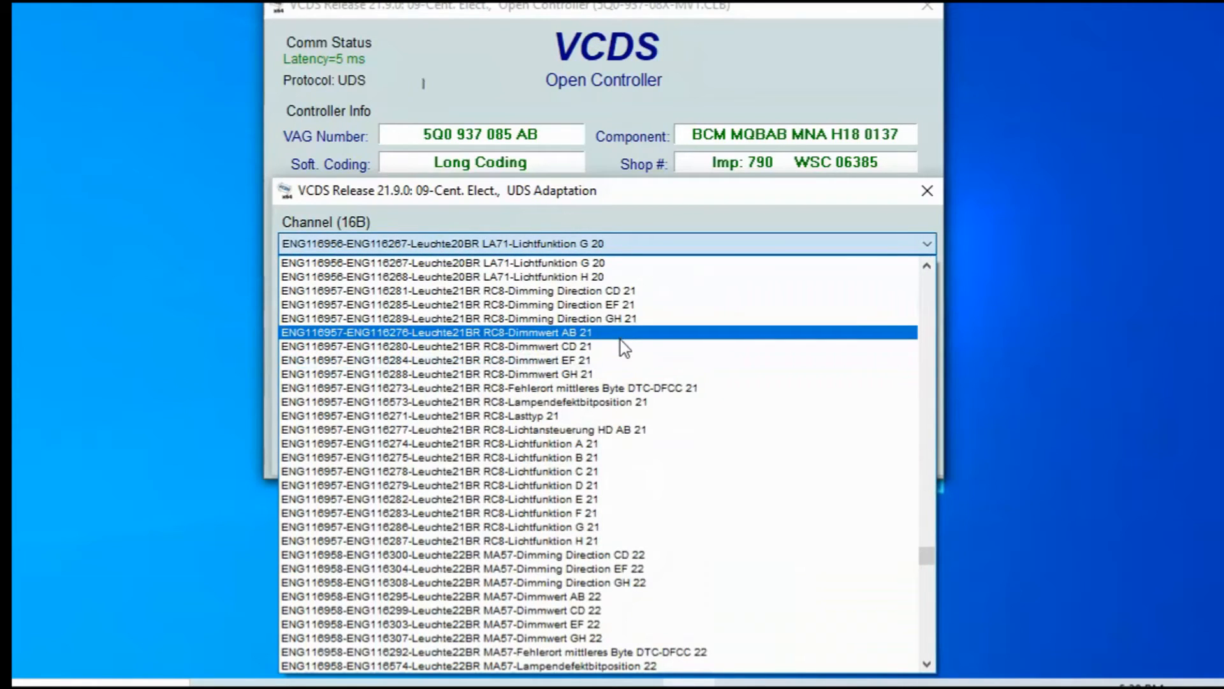
pyautogui.click(606, 458)
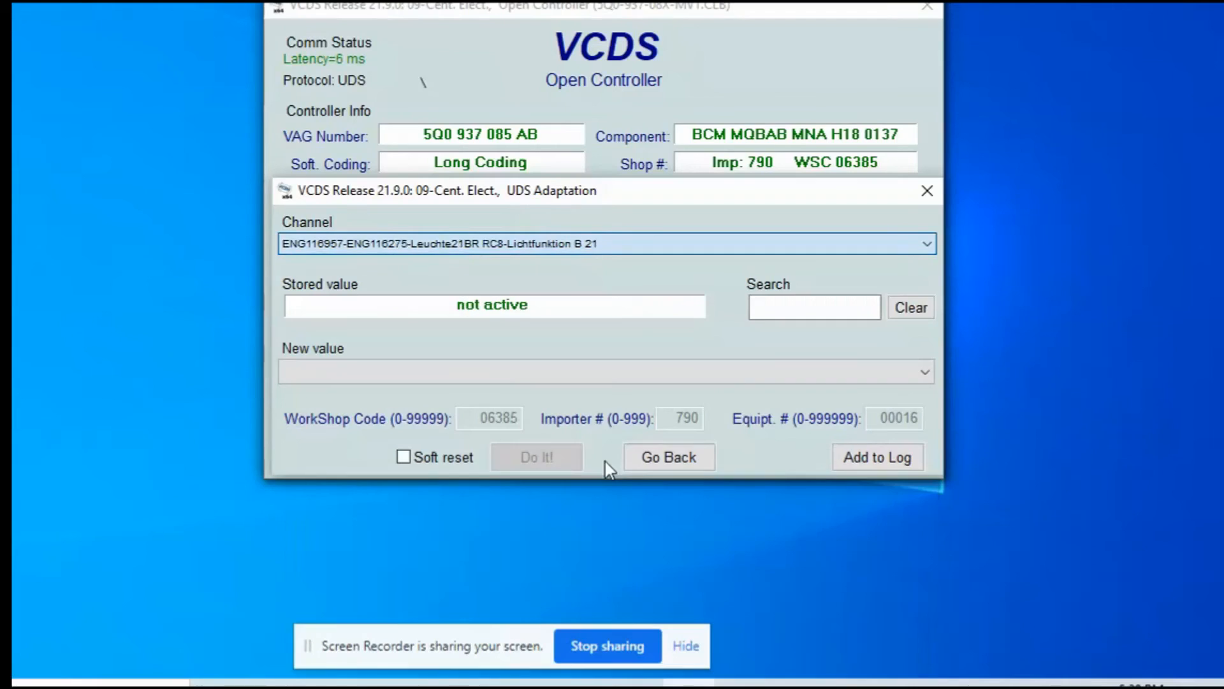
pyautogui.click(573, 246)
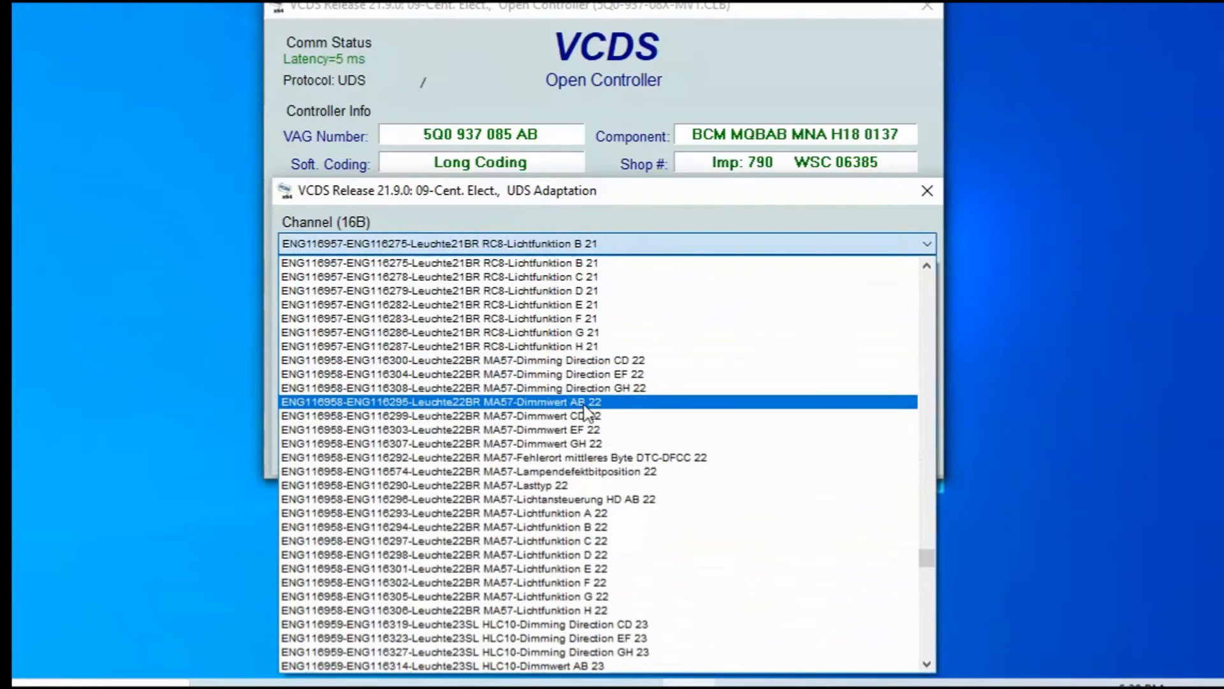
pyautogui.click(610, 335)
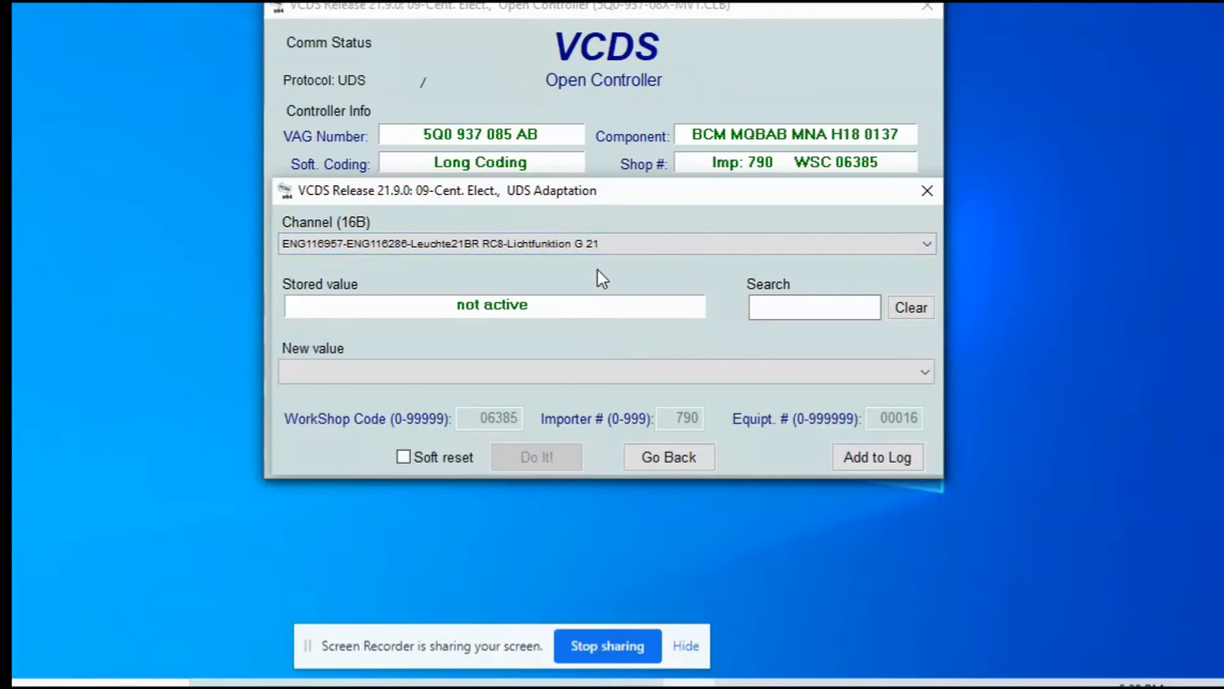
pyautogui.click(600, 246)
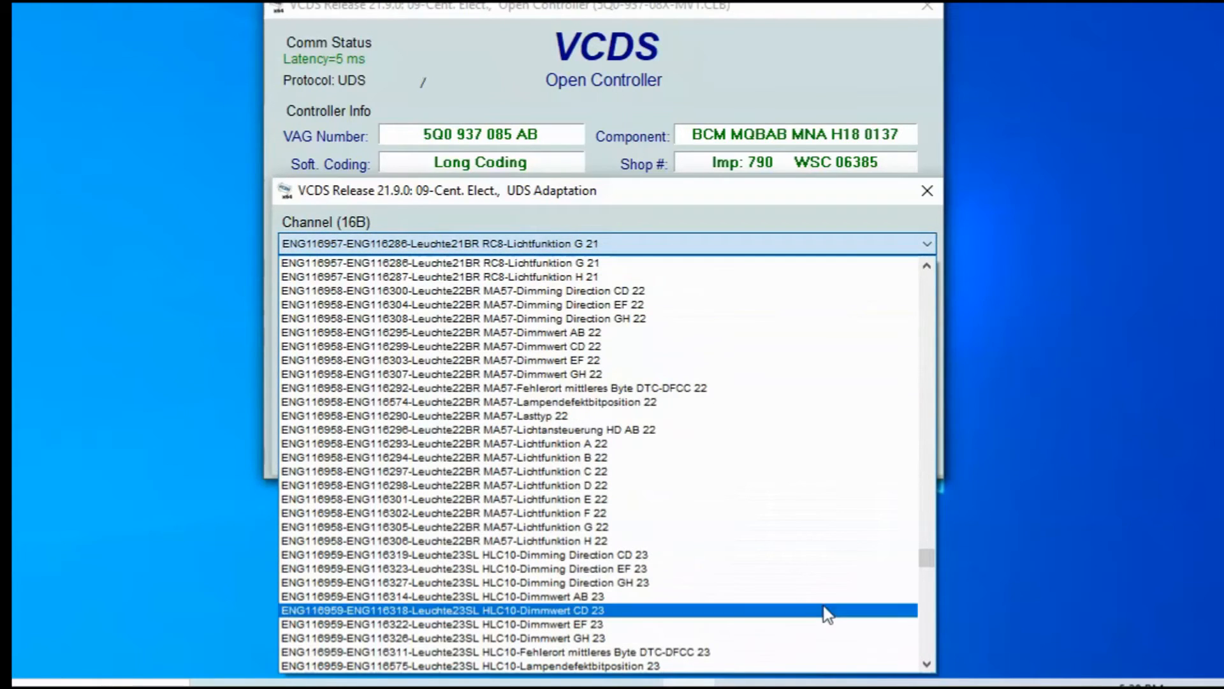
# Step: Load the Leuchte27NSL RC6-Lichtfunktion A 27 channel, whose stored value is Rueckfahrlicht
pyautogui.scroll(-20, 931, 641)
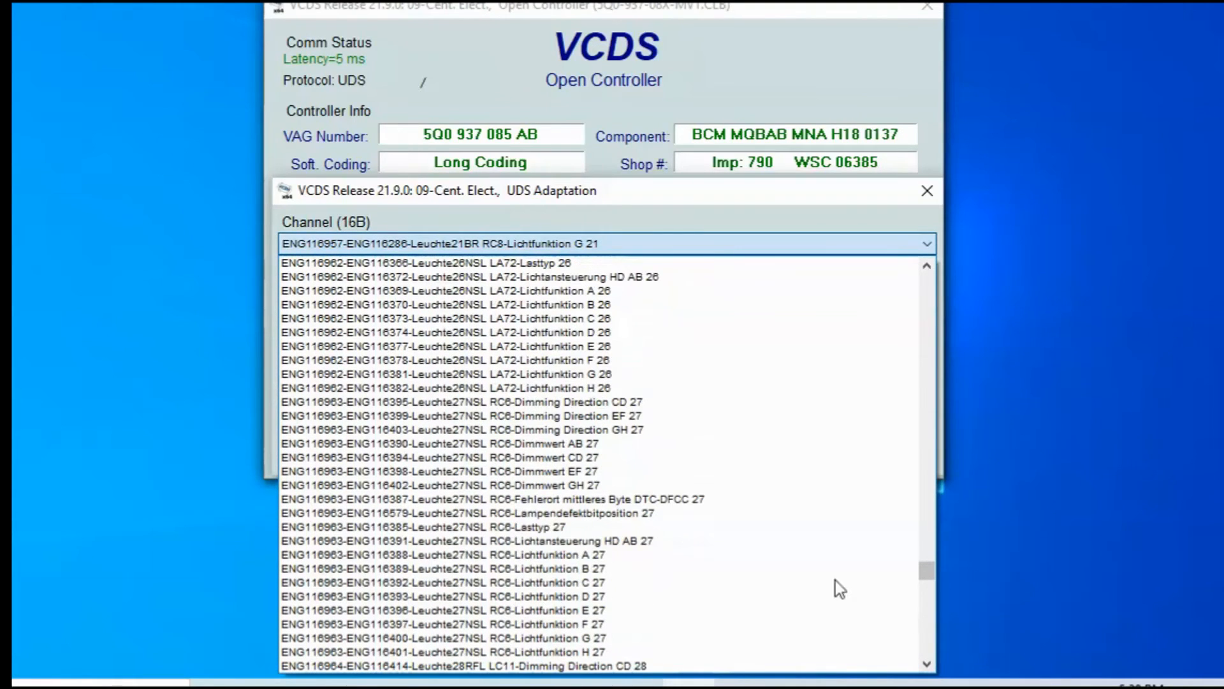
pyautogui.click(731, 555)
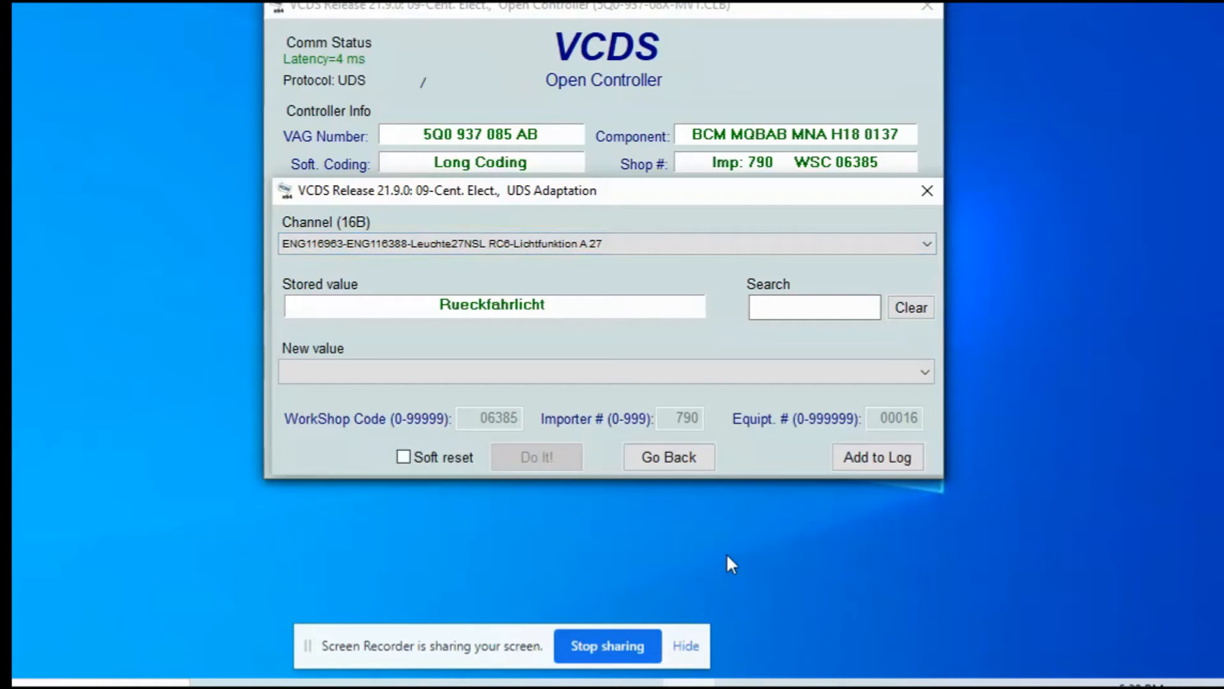
pyautogui.click(714, 248)
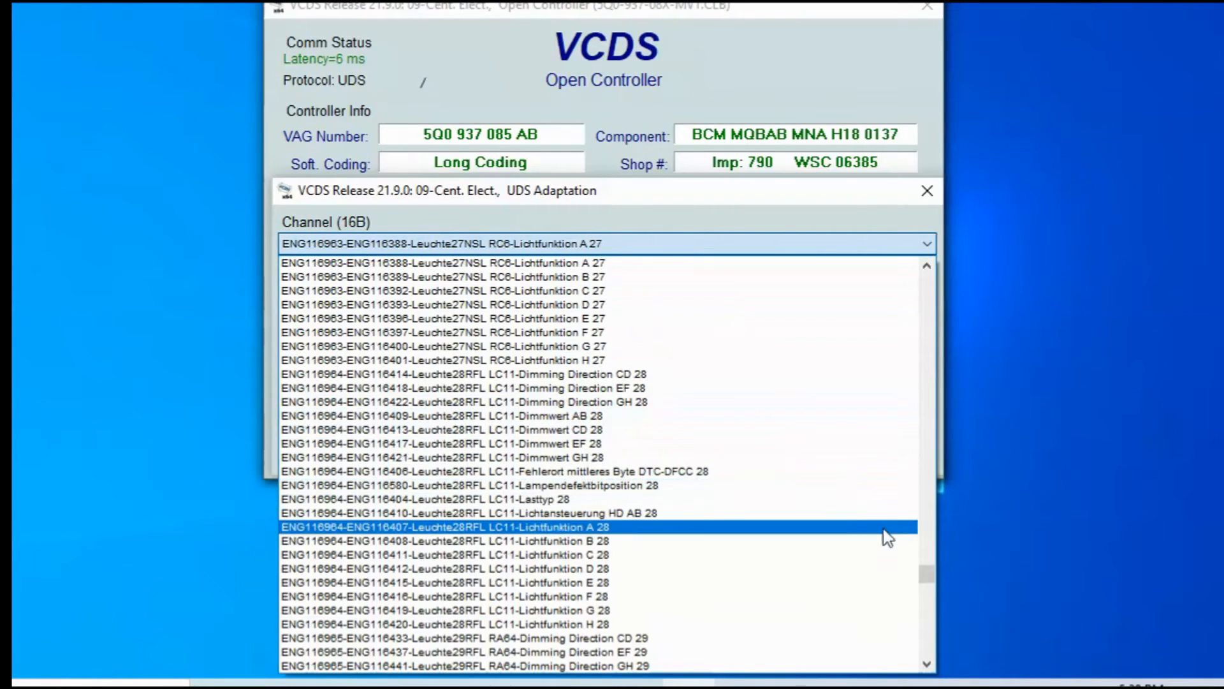
# Step: Load Leuchte28RFL LC11-Fehlerort mittleres Byte DTC-DFCC 28 and keep its value at 00 without replacing
pyautogui.click(930, 661)
pyautogui.click(929, 661)
pyautogui.click(929, 661)
pyautogui.click(929, 660)
pyautogui.click(930, 661)
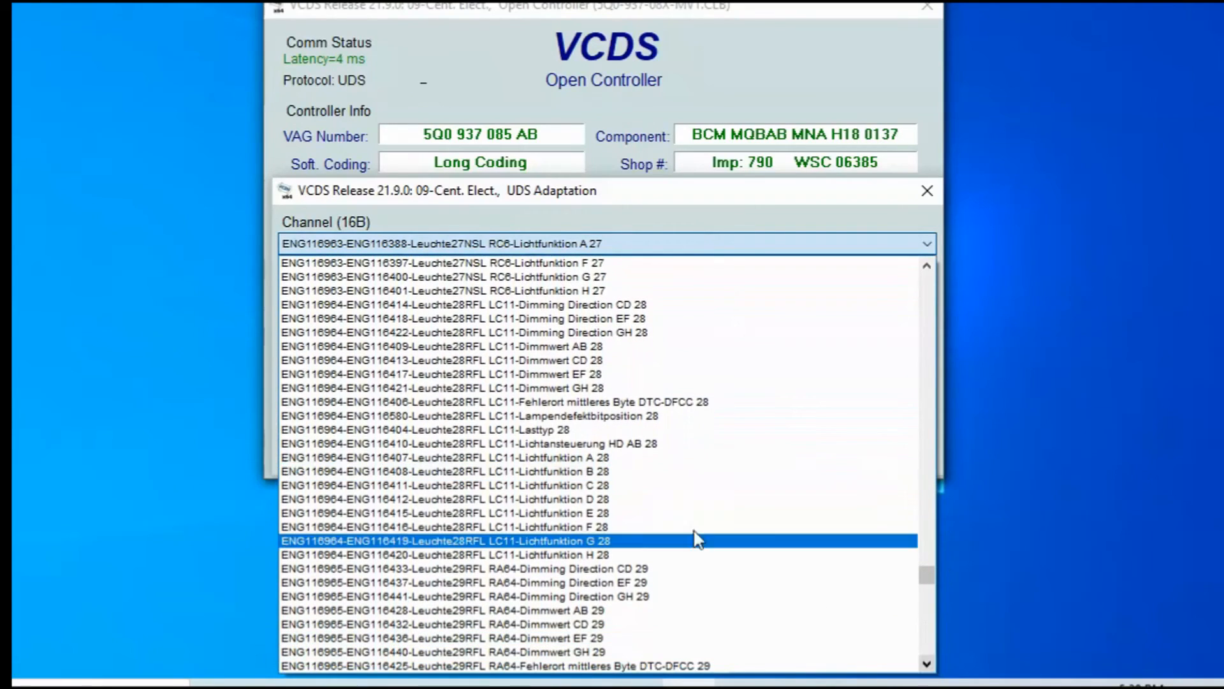
pyautogui.click(665, 403)
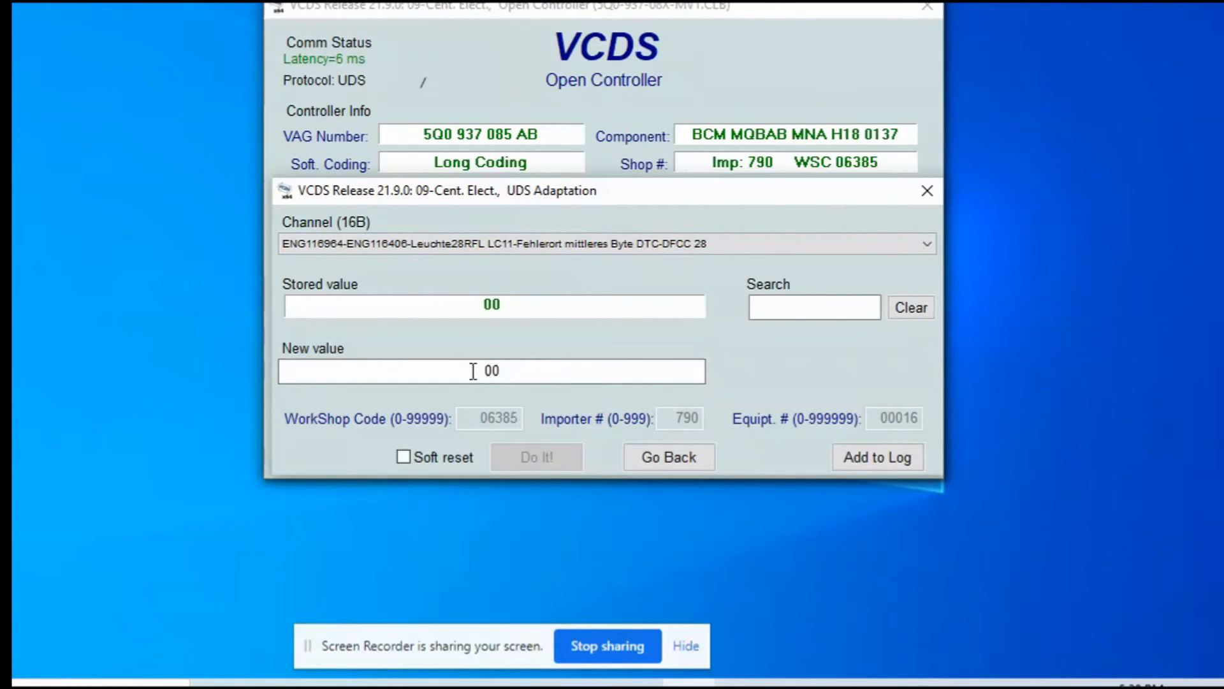
pyautogui.moveTo(474, 372); pyautogui.dragTo(519, 367)
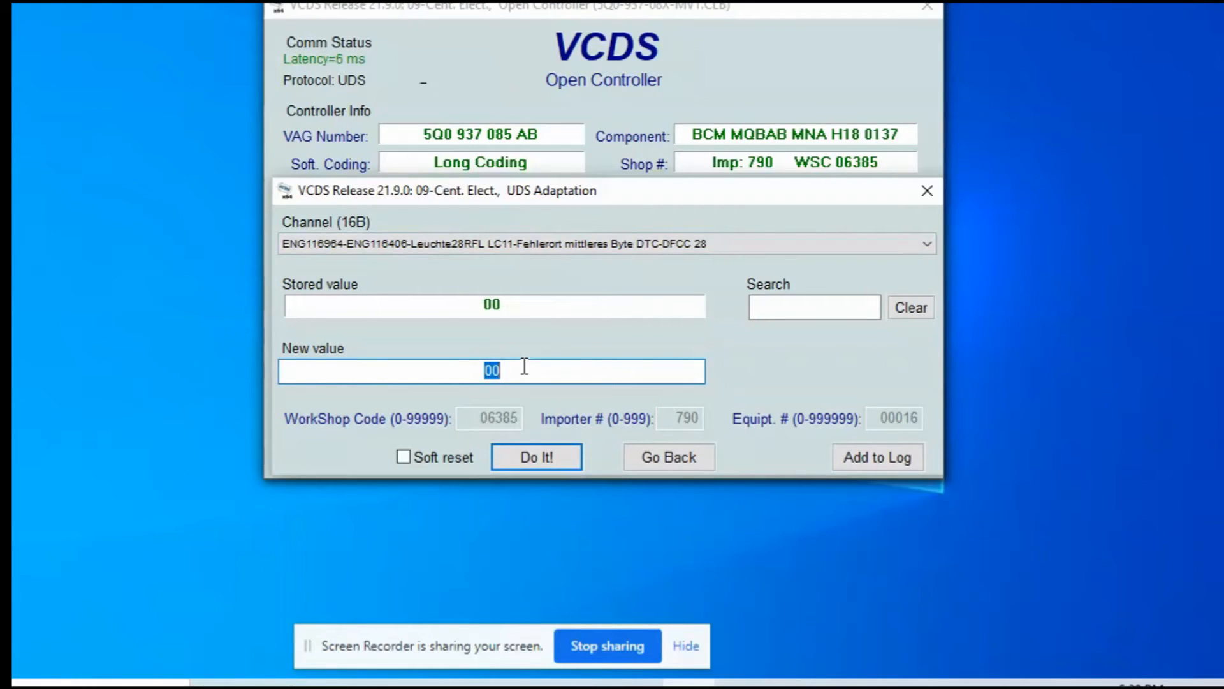
pyautogui.click(537, 458)
pyautogui.click(644, 399)
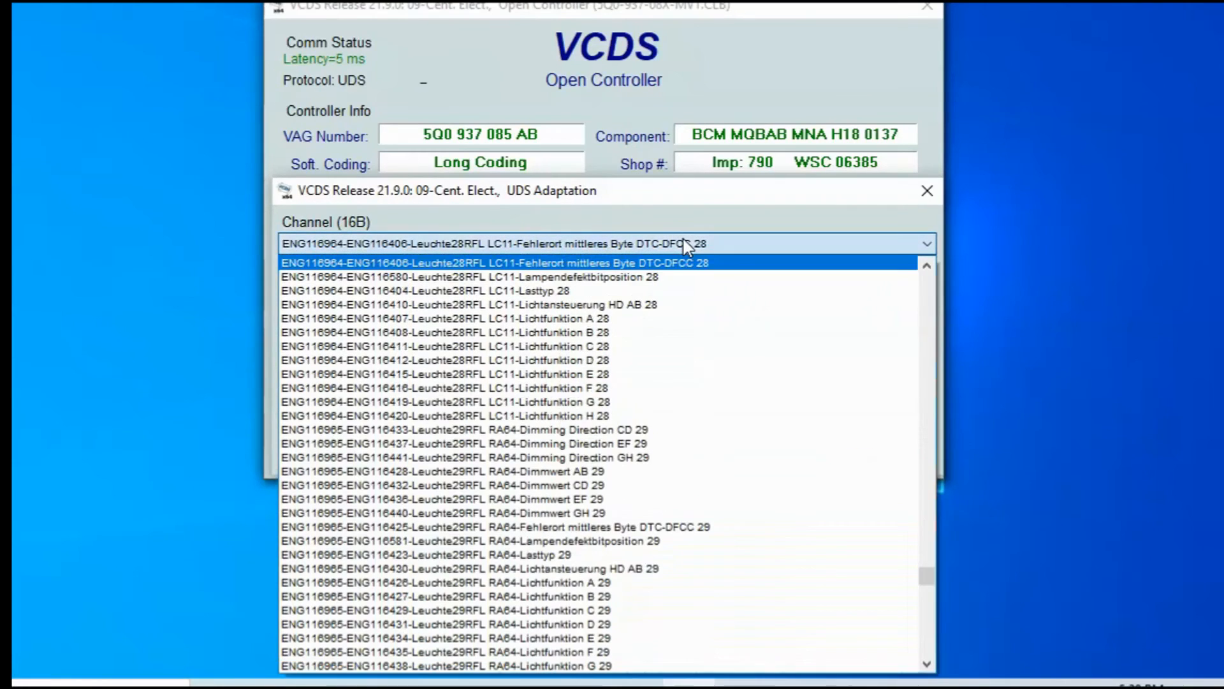
# Step: Step through Lampendefektbitposition 28, Lichtfunktion B 28 and Lichtfunktion A 28, reading each stored value
pyautogui.click(686, 245)
pyautogui.click(676, 276)
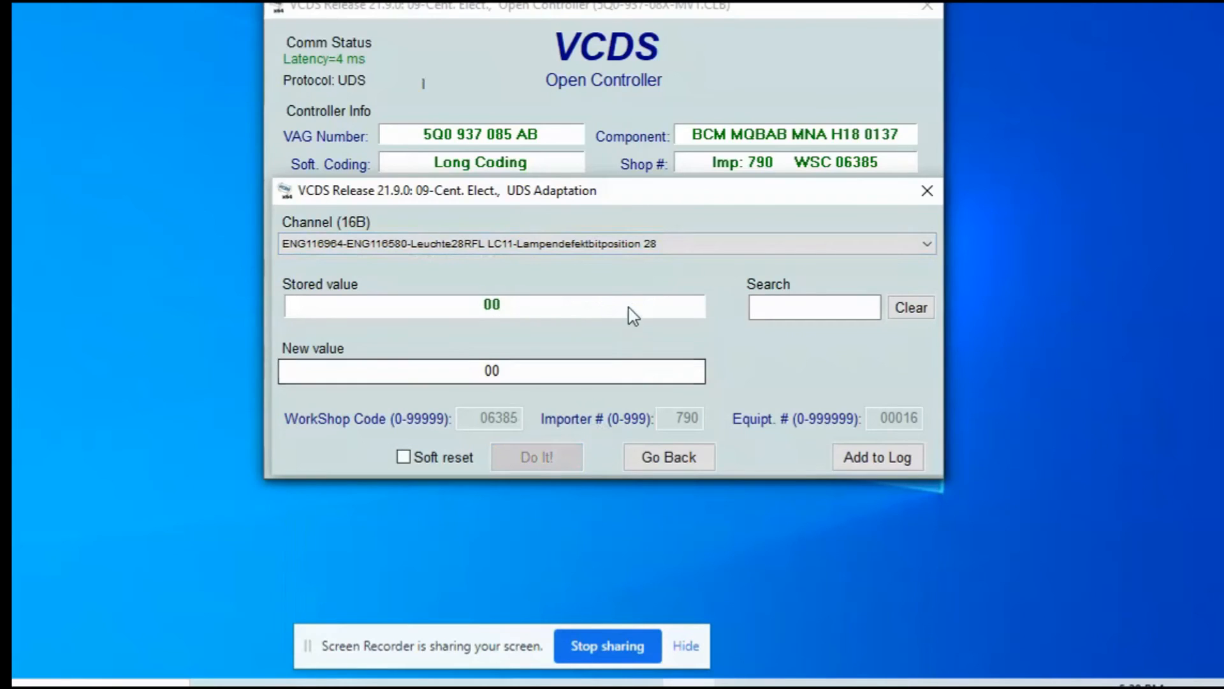
pyautogui.click(638, 245)
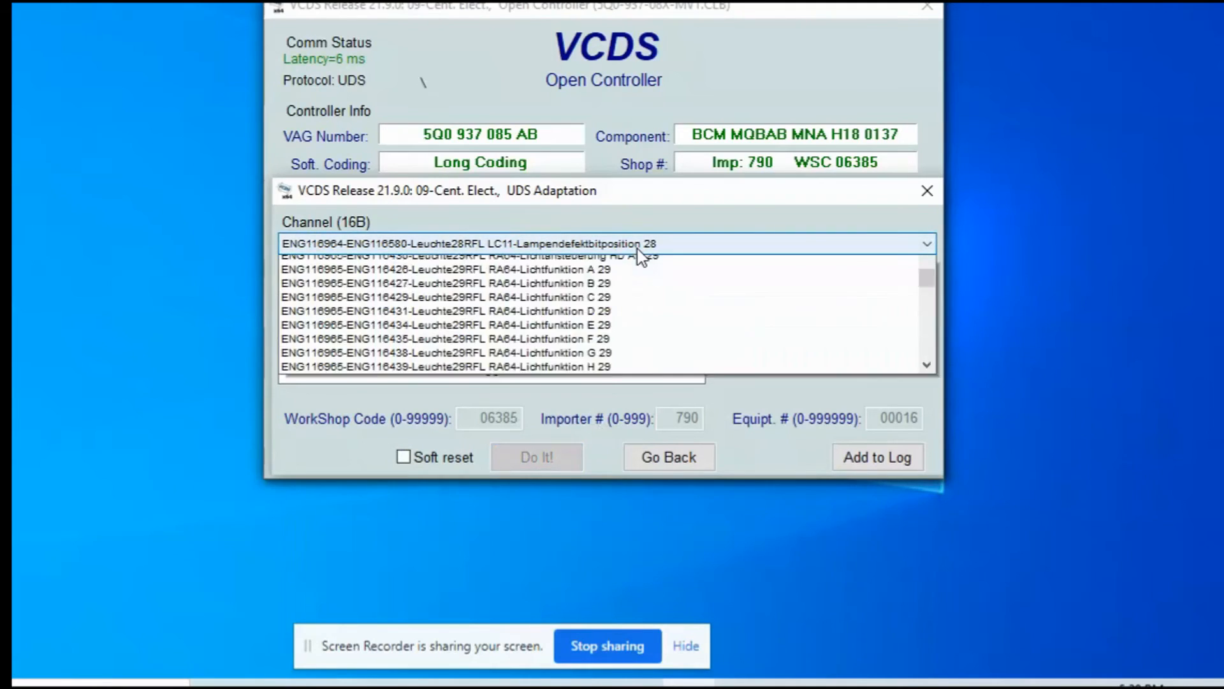
pyautogui.click(614, 315)
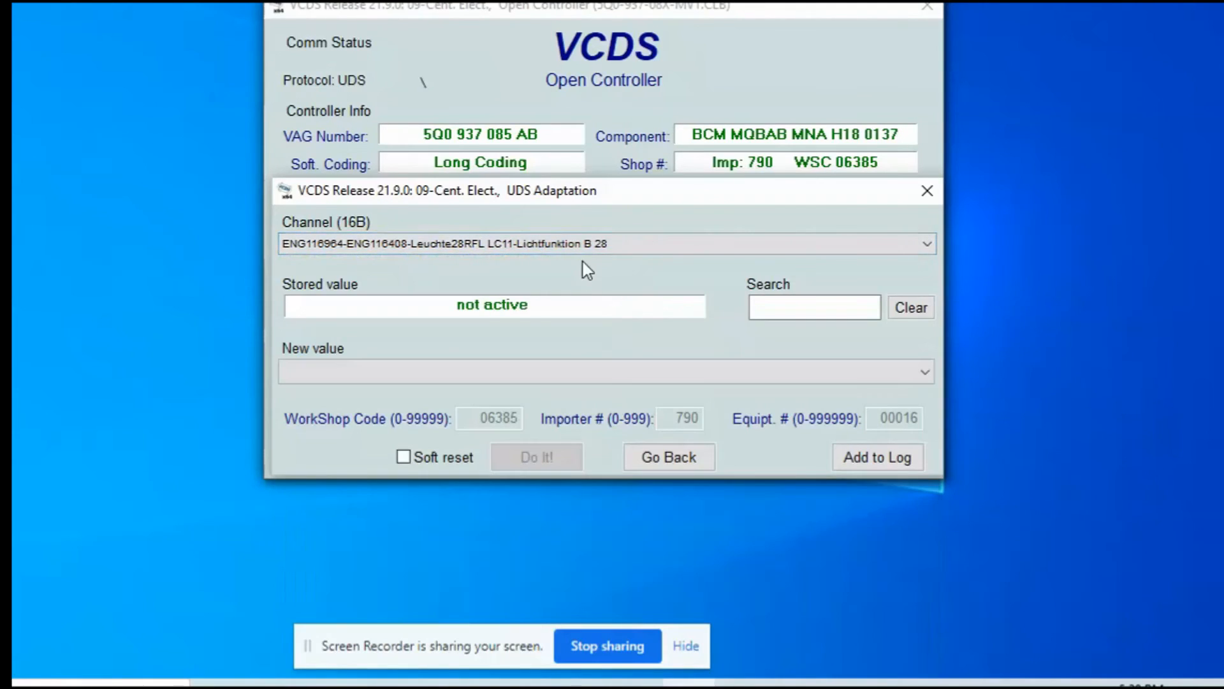
pyautogui.click(583, 244)
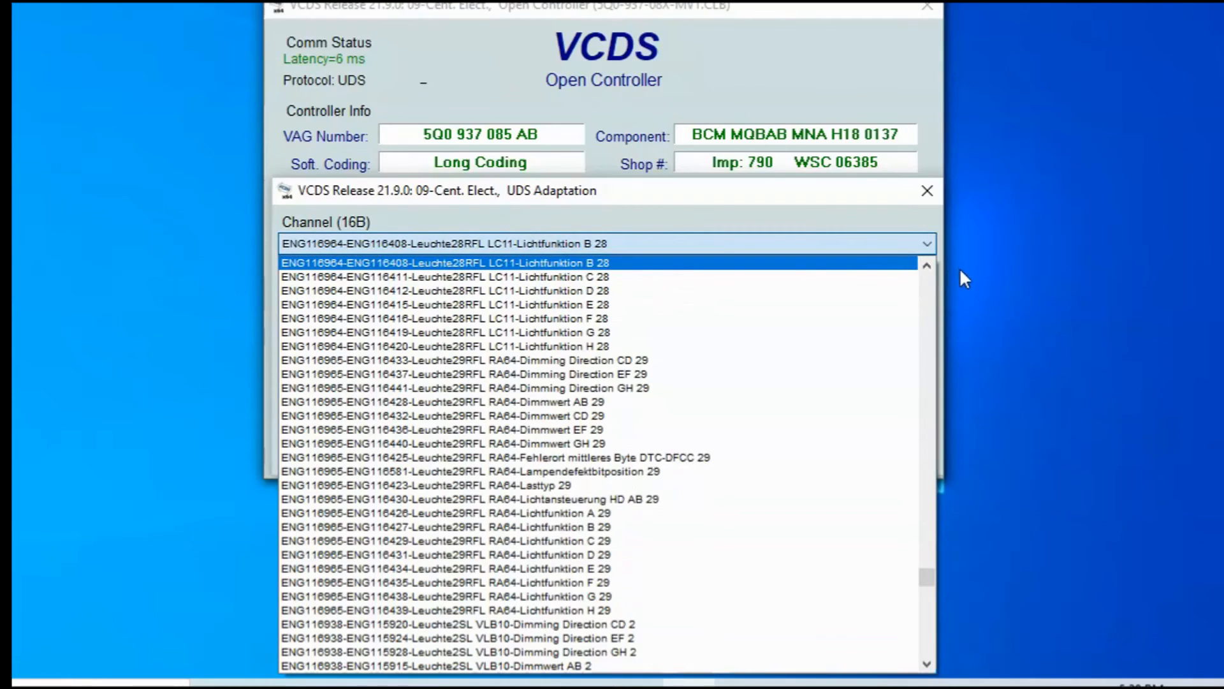
pyautogui.scroll(2, 778, 271)
pyautogui.click(779, 262)
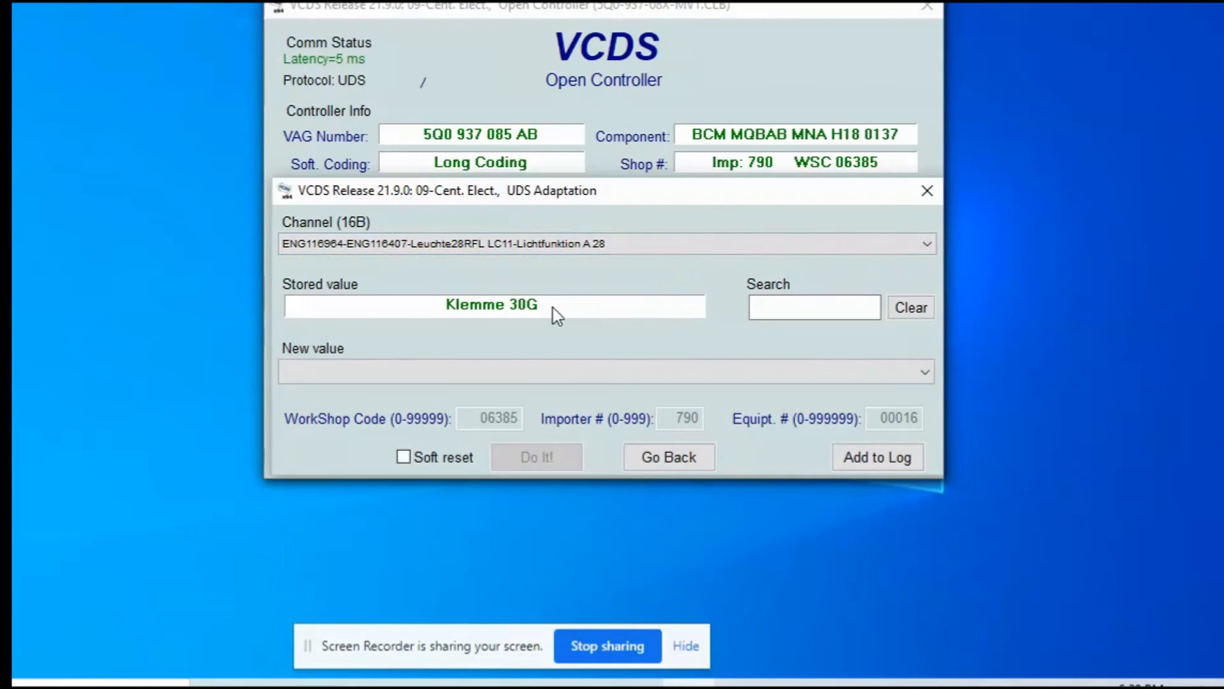
pyautogui.click(542, 371)
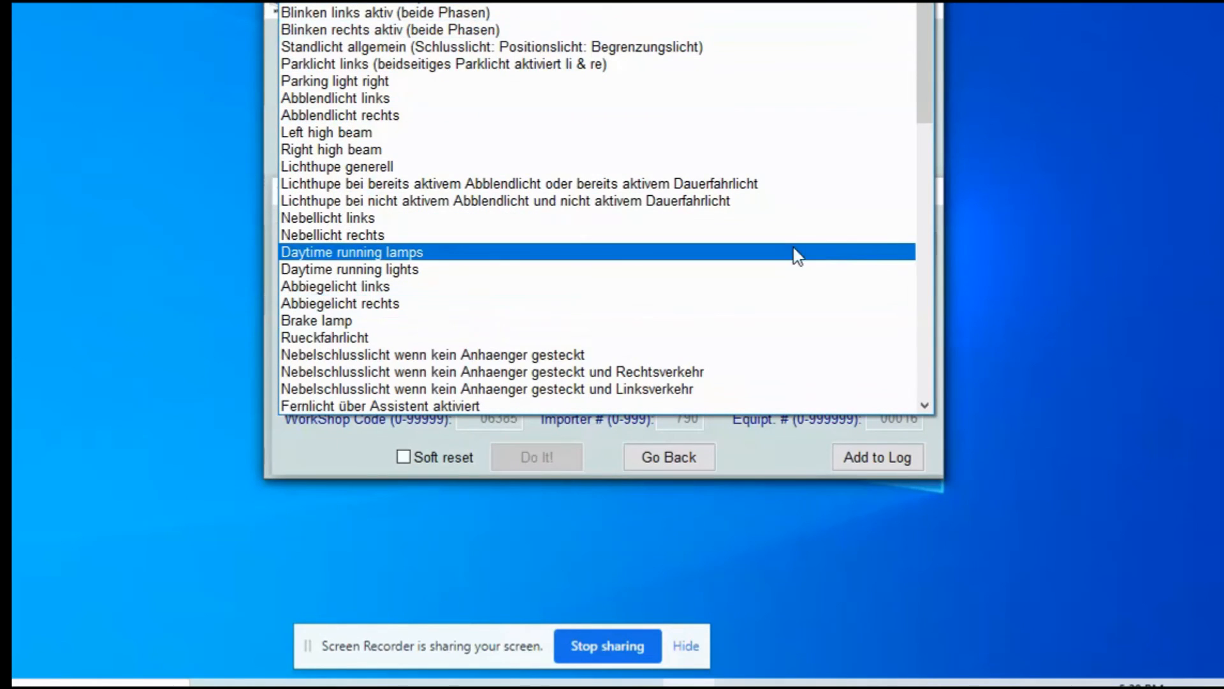
# Step: Pick Klemme 30G as the new value for Lichtfunktion A 28
pyautogui.moveTo(923, 102); pyautogui.dragTo(924, 204)
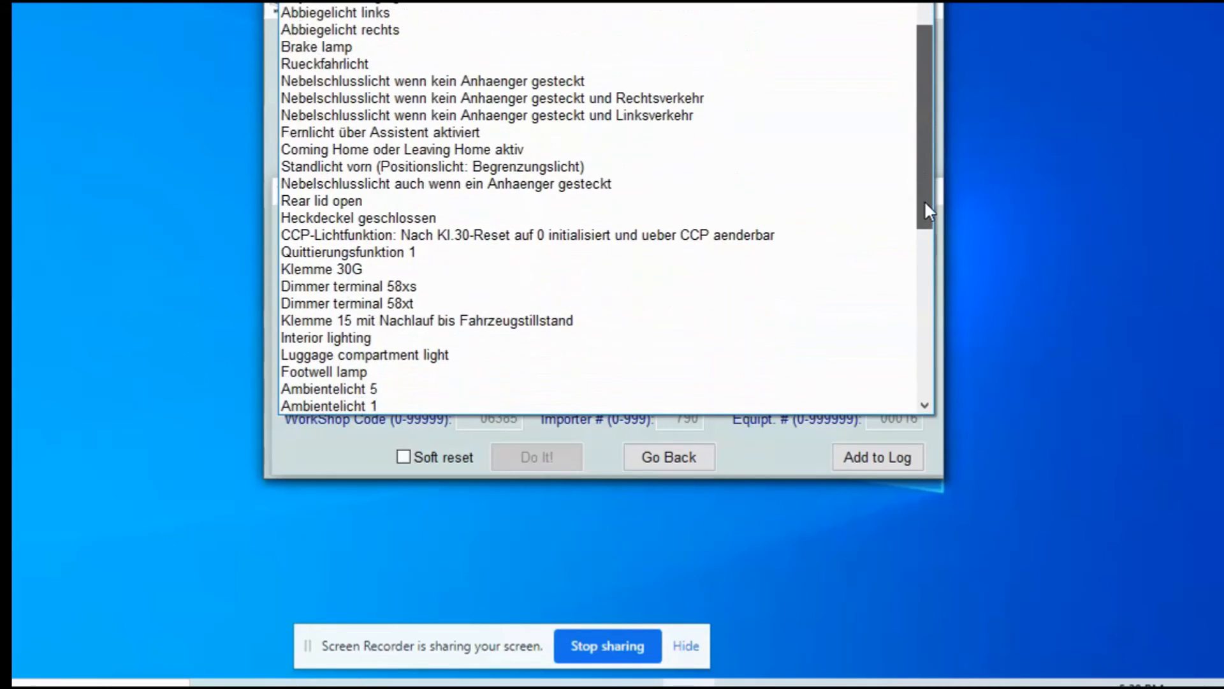
pyautogui.click(525, 273)
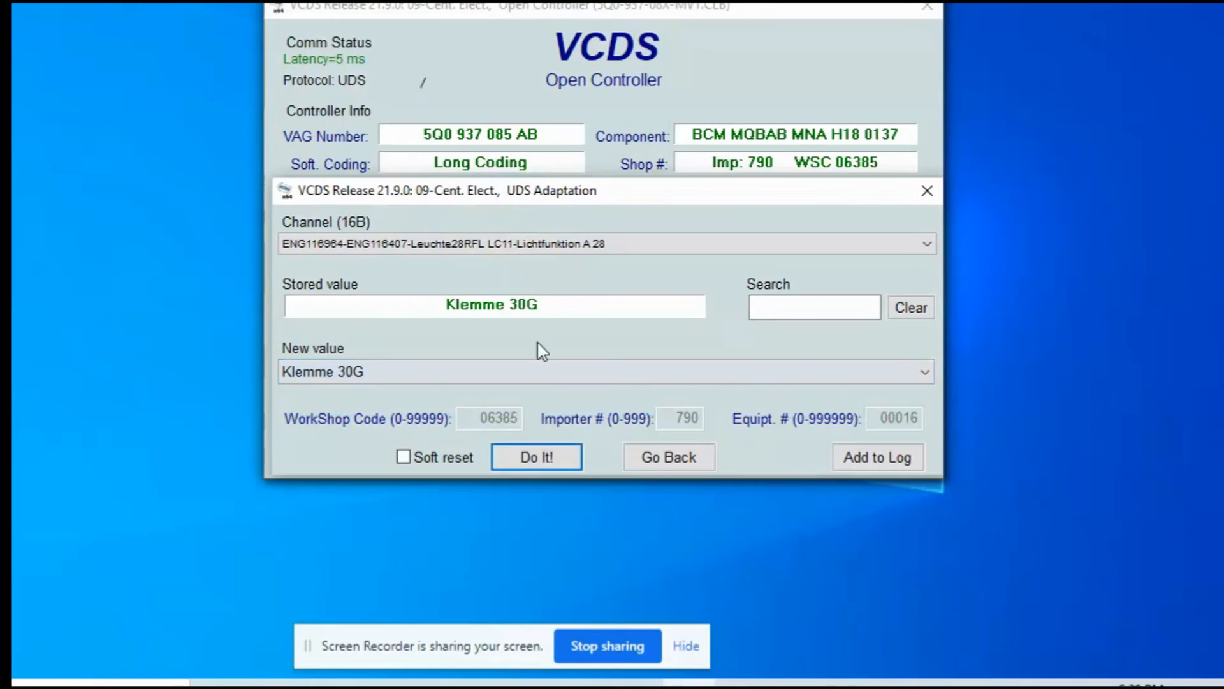
pyautogui.click(741, 246)
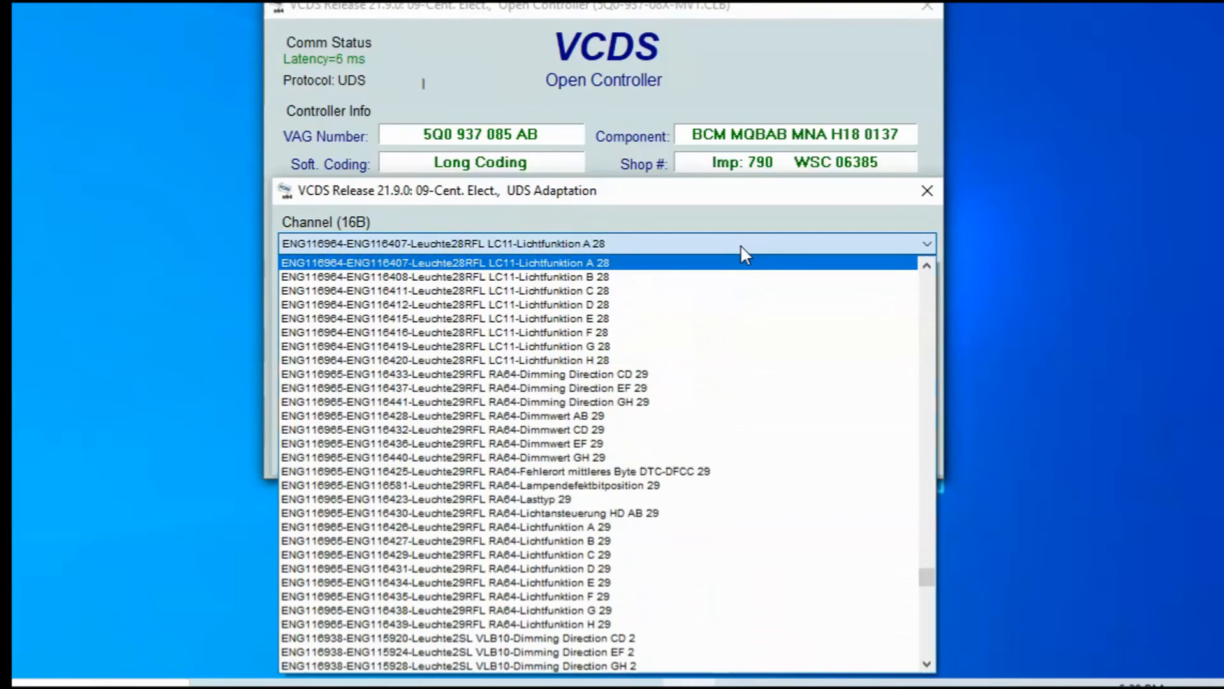
# Step: Load RA64-Lichtfunktion A 29, note its Standlicht allgemein value, then leave adaptation
pyautogui.click(680, 530)
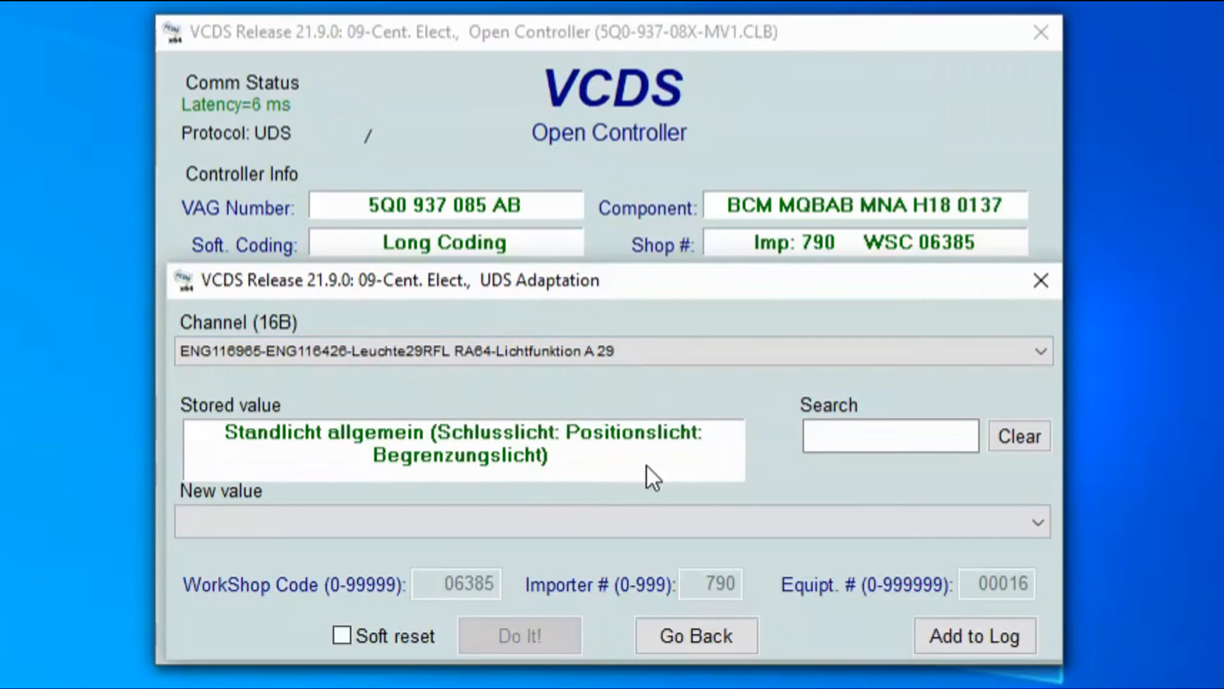
pyautogui.click(686, 641)
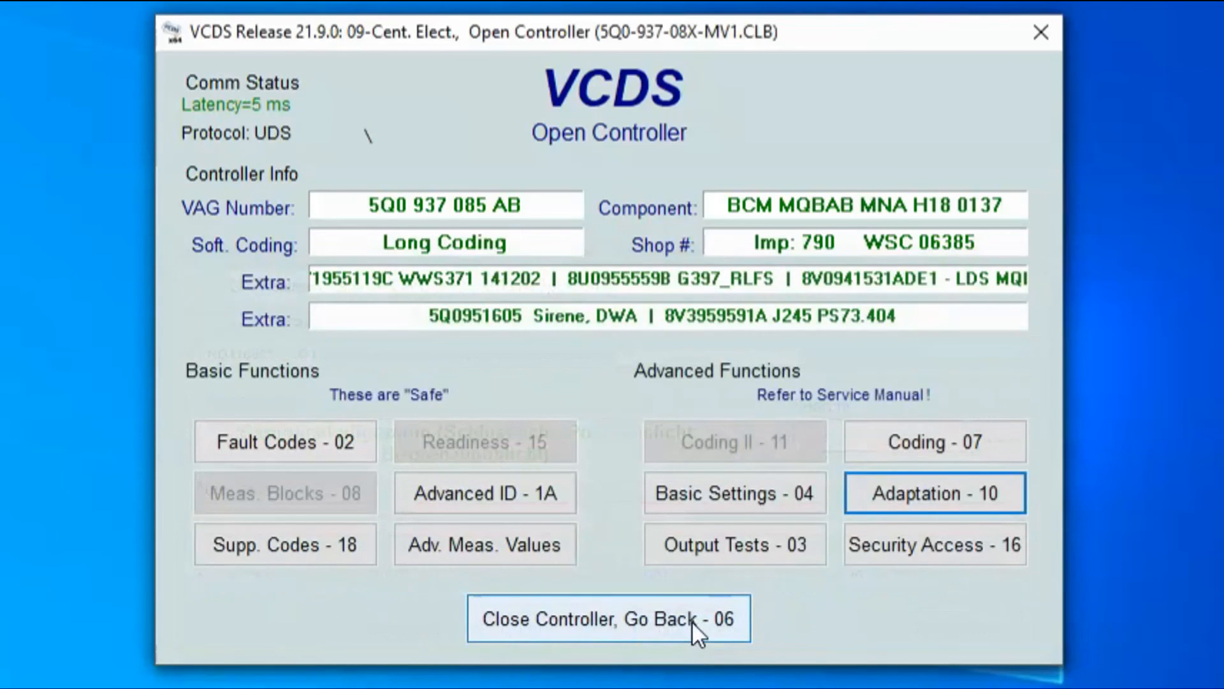
# Step: Close the 09-Cent. Elect. controller, back out to the main screen and exit VCDS
pyautogui.click(692, 620)
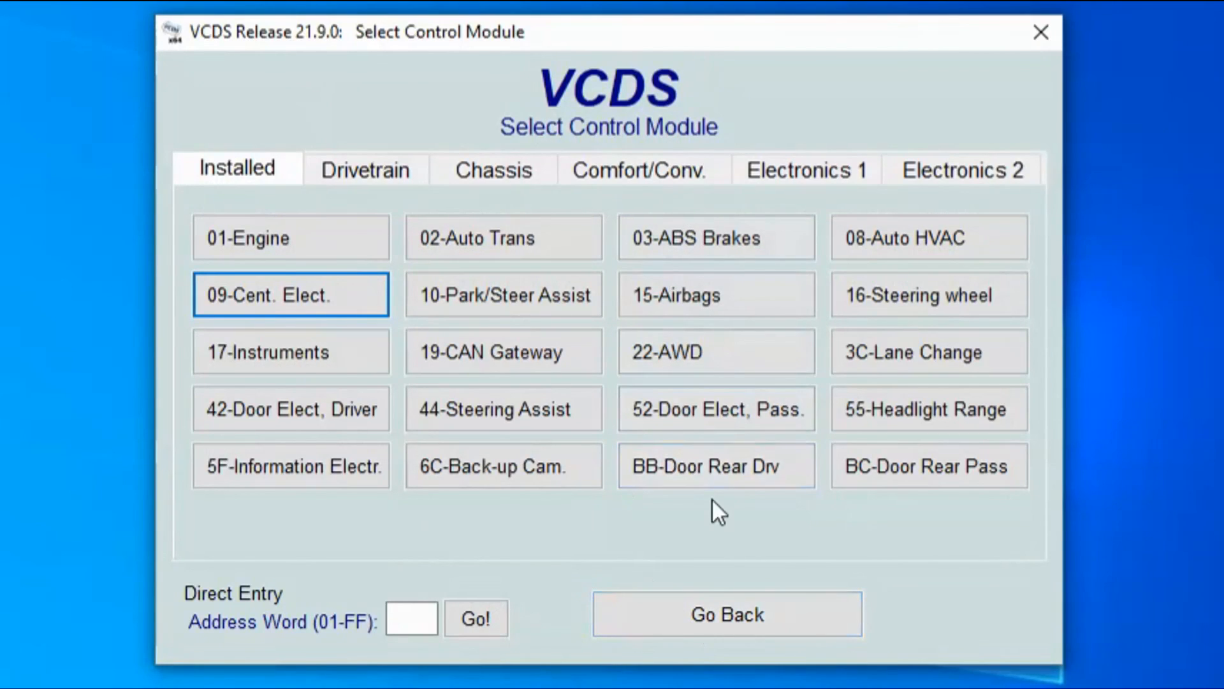
pyautogui.click(694, 622)
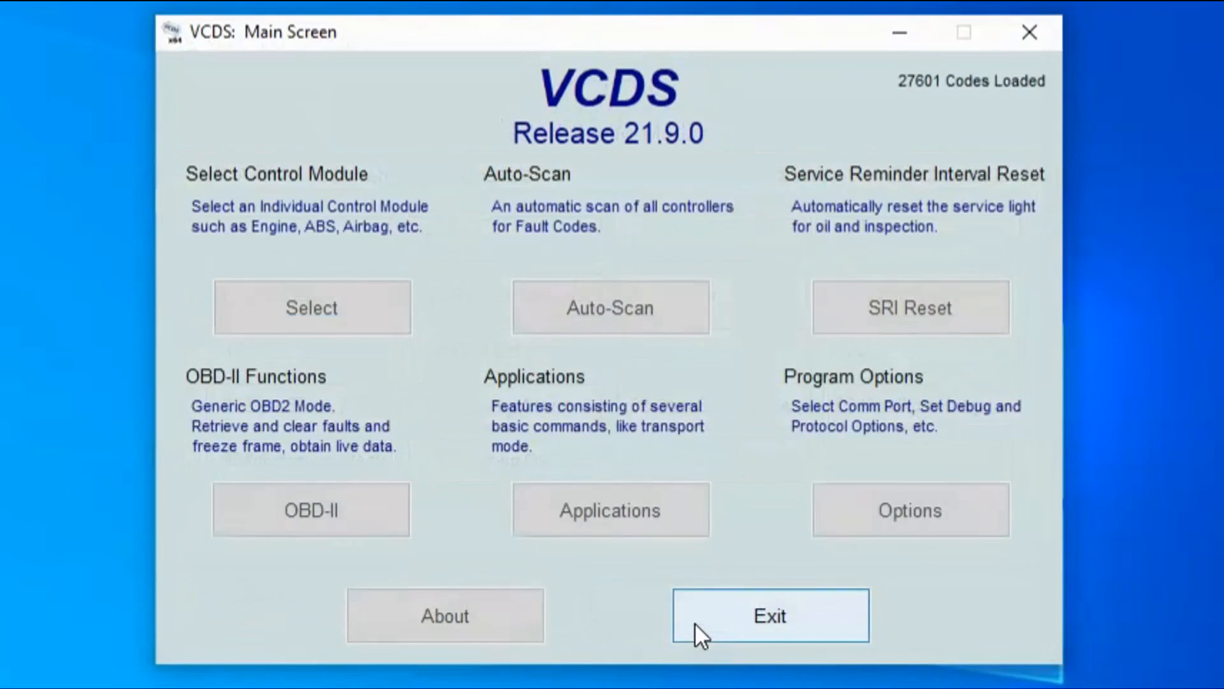
pyautogui.click(756, 622)
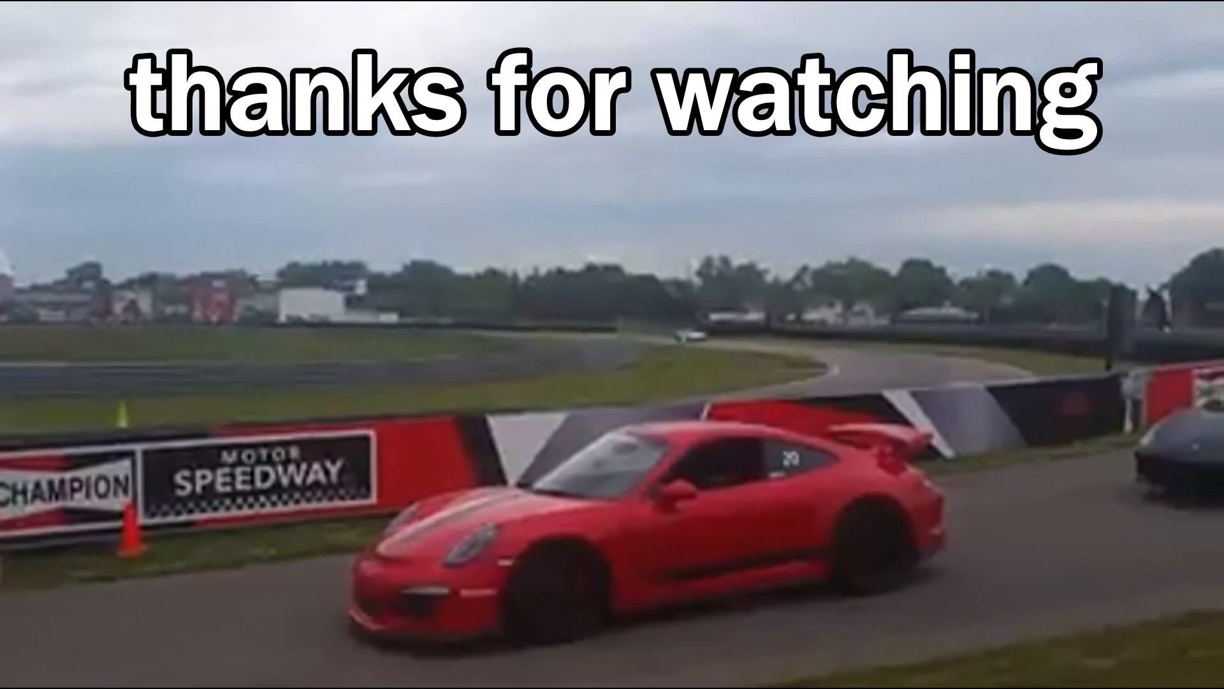